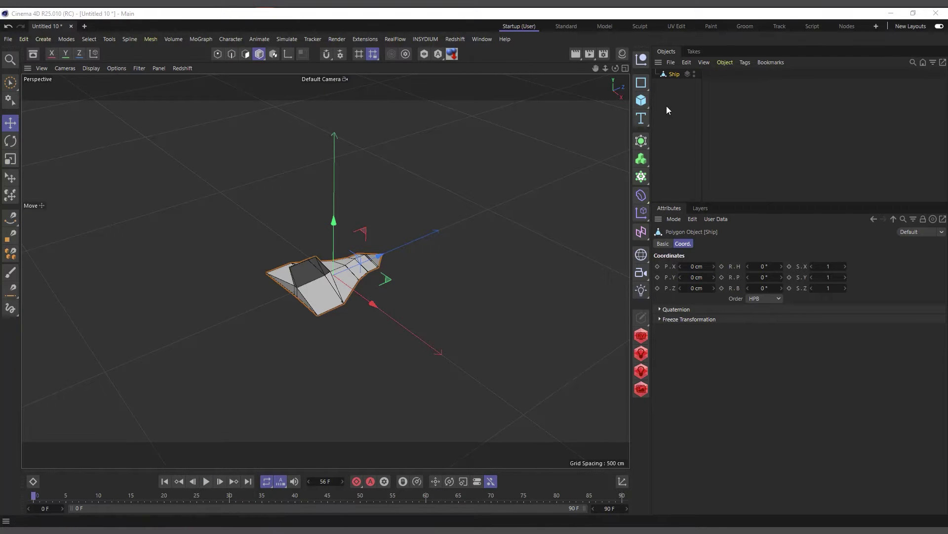
{"action": "scroll", "coordinate": [342, 302], "scroll_direction": "up", "scroll_amount": 6}
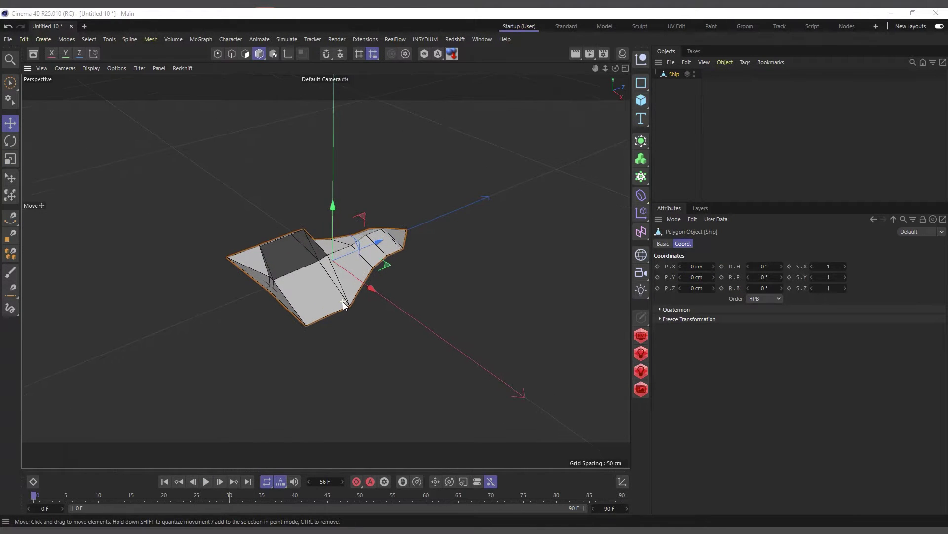
{"action": "left_click_drag", "start_coordinate": [616, 69], "coordinate": [642, 70]}
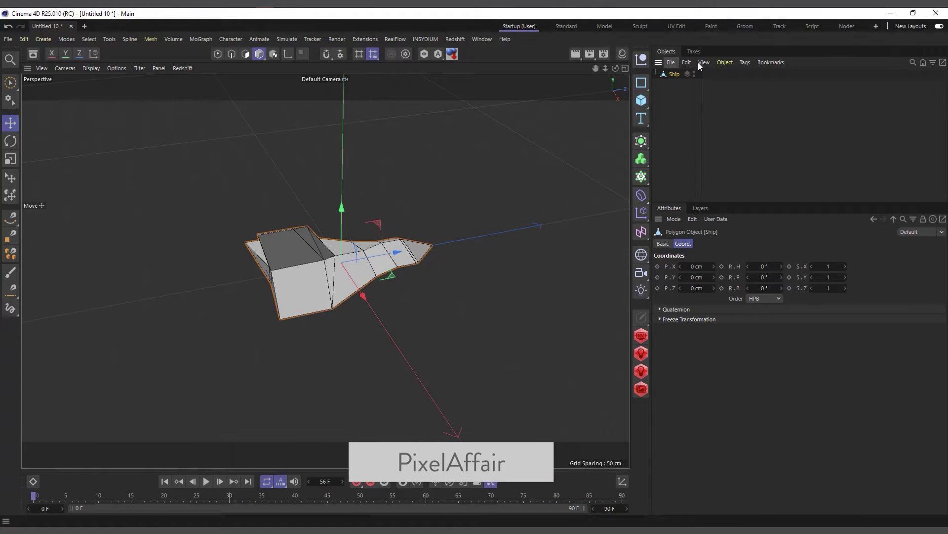
{"action": "left_click", "coordinate": [745, 63]}
{"action": "mouse_move", "coordinate": [770, 63]}
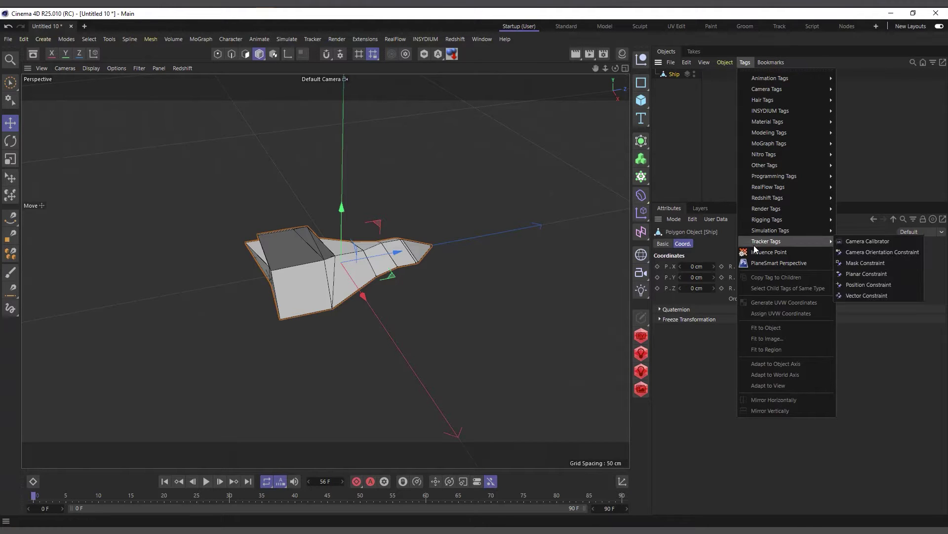
{"action": "mouse_move", "coordinate": [758, 236]}
{"action": "mouse_move", "coordinate": [770, 79]}
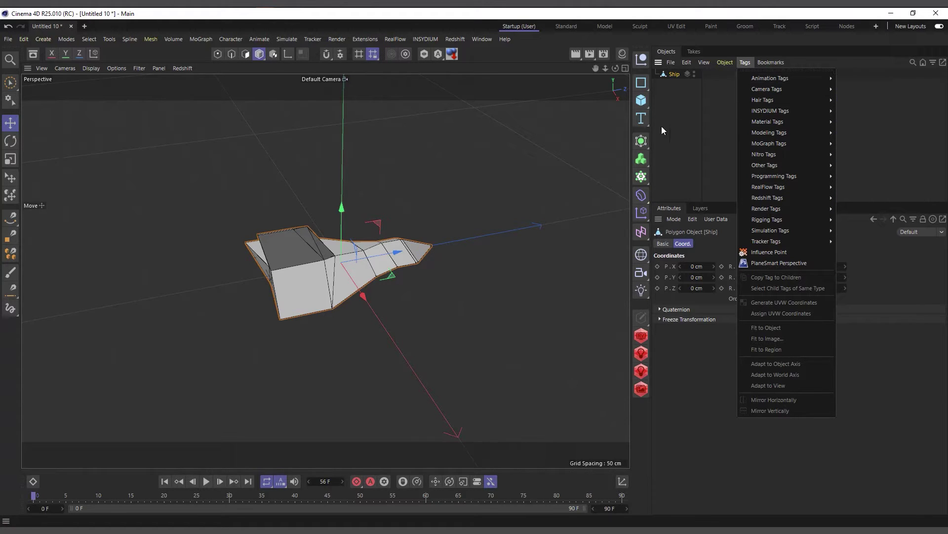
Add an Align to Spline animation tag to the Ship object.
{"action": "left_click", "coordinate": [670, 74]}
{"action": "right_click", "coordinate": [675, 75]}
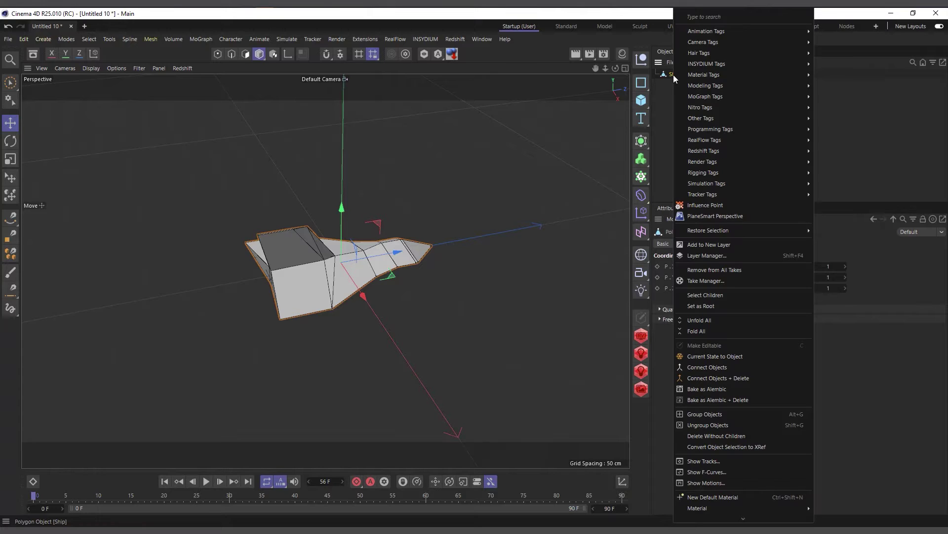
{"action": "mouse_move", "coordinate": [713, 30]}
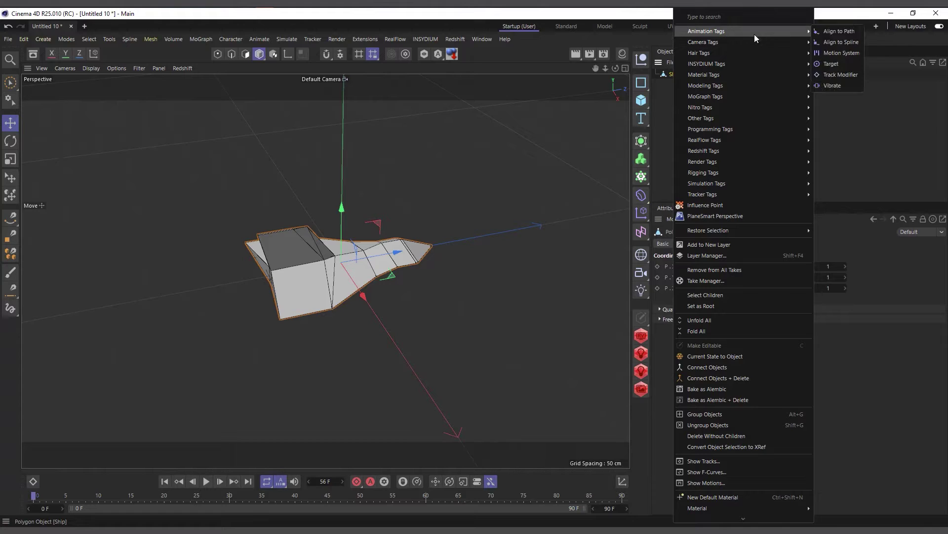
{"action": "left_click", "coordinate": [876, 135]}
{"action": "right_click", "coordinate": [677, 75]}
{"action": "mouse_move", "coordinate": [746, 140]}
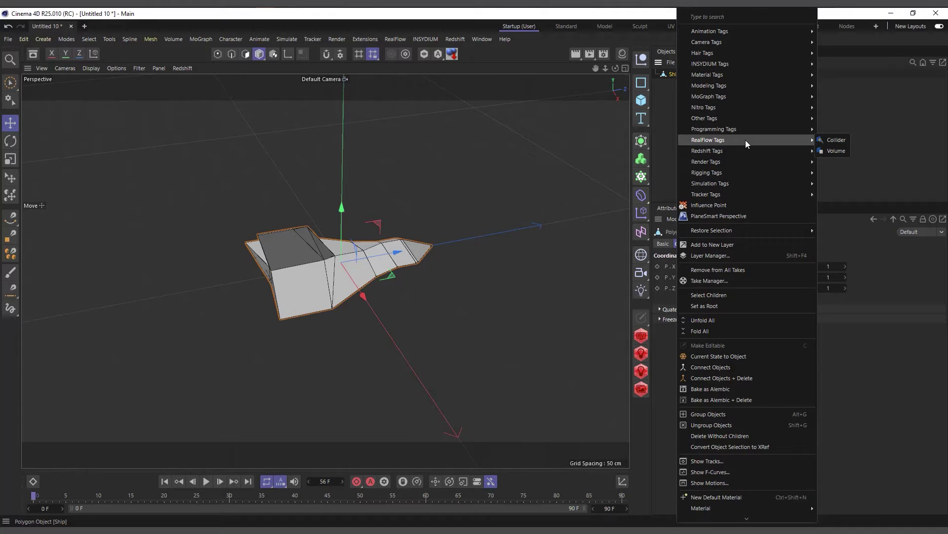
{"action": "type", "text": "ali"}
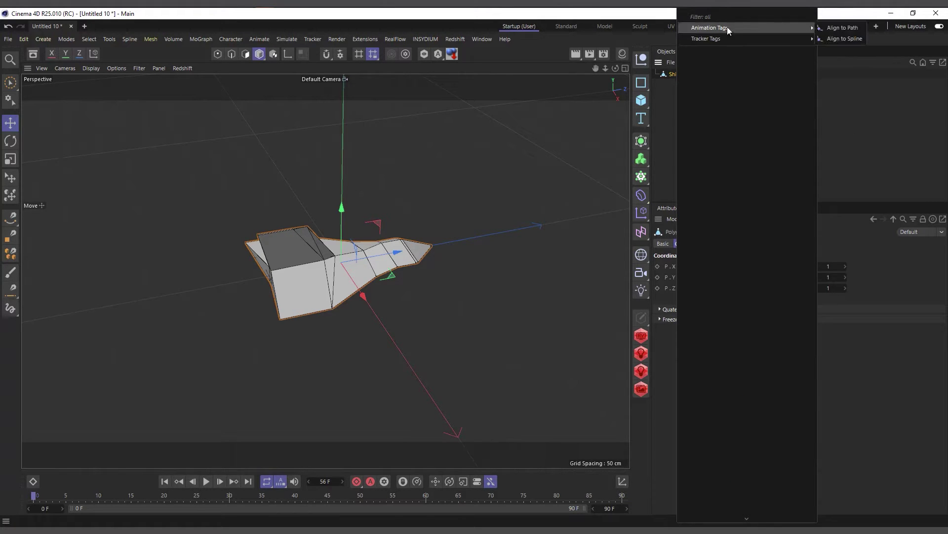
{"action": "left_click", "coordinate": [846, 39]}
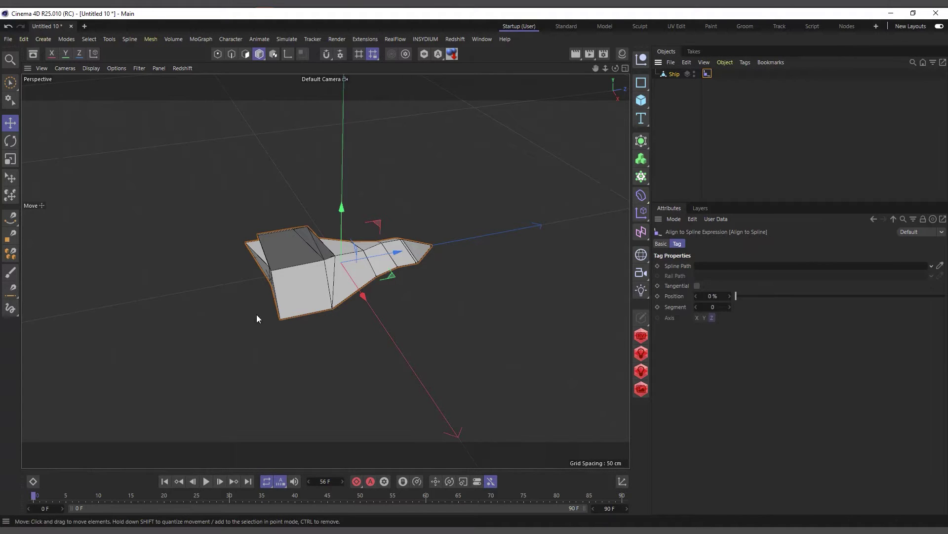
Inspect the Phong tag settings on a temporary cube and delete the cube.
{"action": "left_click", "coordinate": [671, 74]}
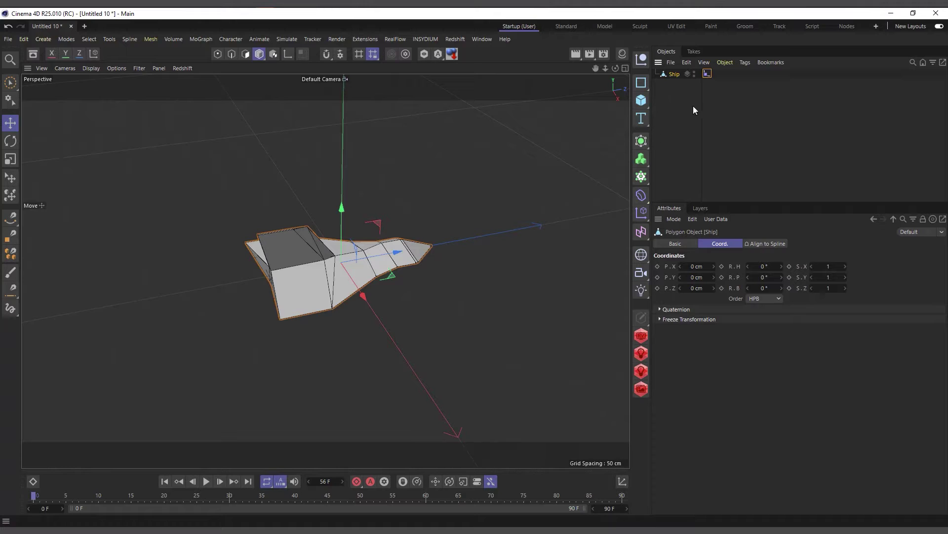
{"action": "left_click", "coordinate": [641, 101]}
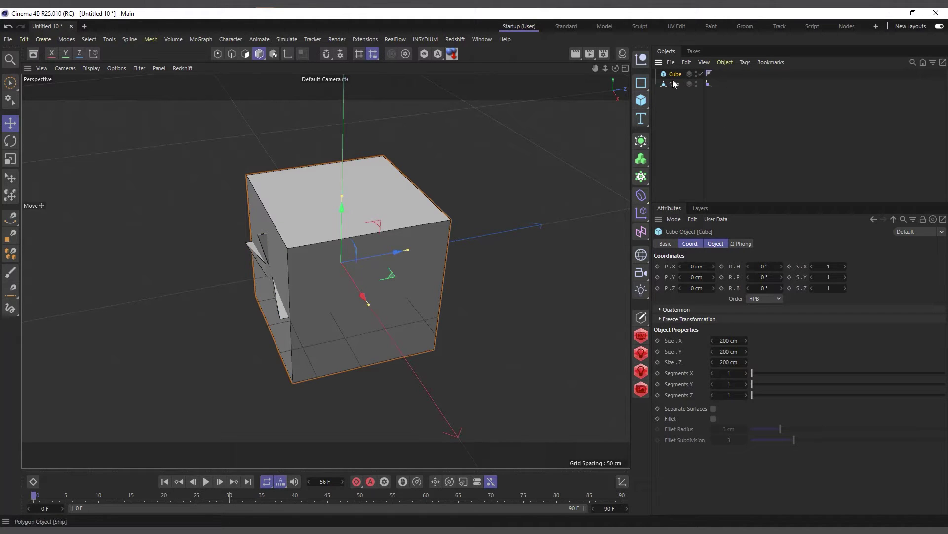
{"action": "left_click", "coordinate": [709, 75]}
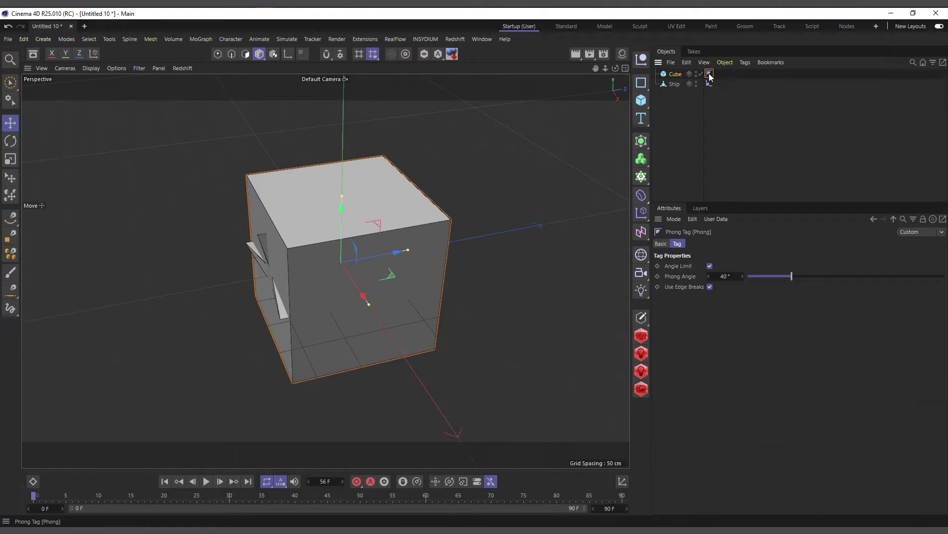
{"action": "left_click", "coordinate": [675, 74]}
{"action": "key", "text": "Delete"}
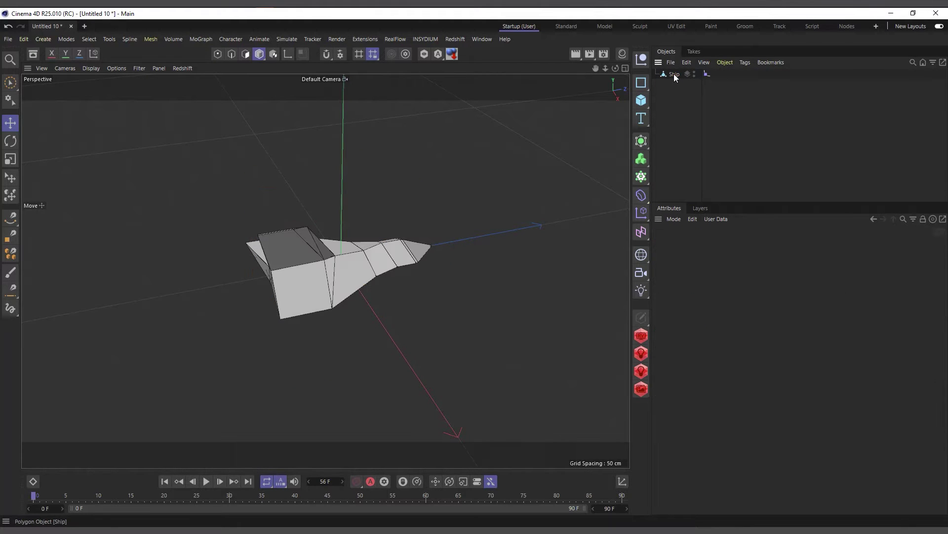
Add a helix spline in the XZ plane and scale it up around the ship to a radius of about 331 cm.
{"action": "left_click", "coordinate": [675, 74]}
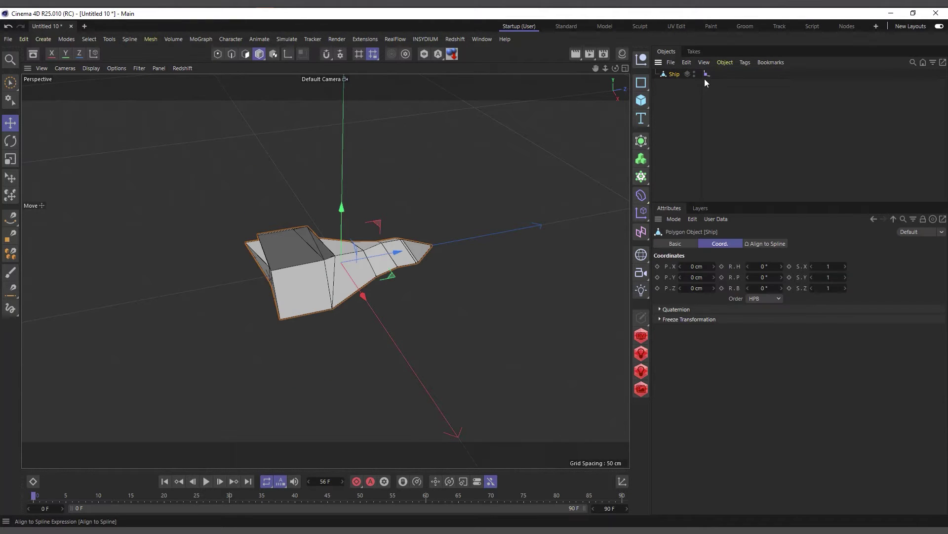
{"action": "left_click", "coordinate": [707, 75]}
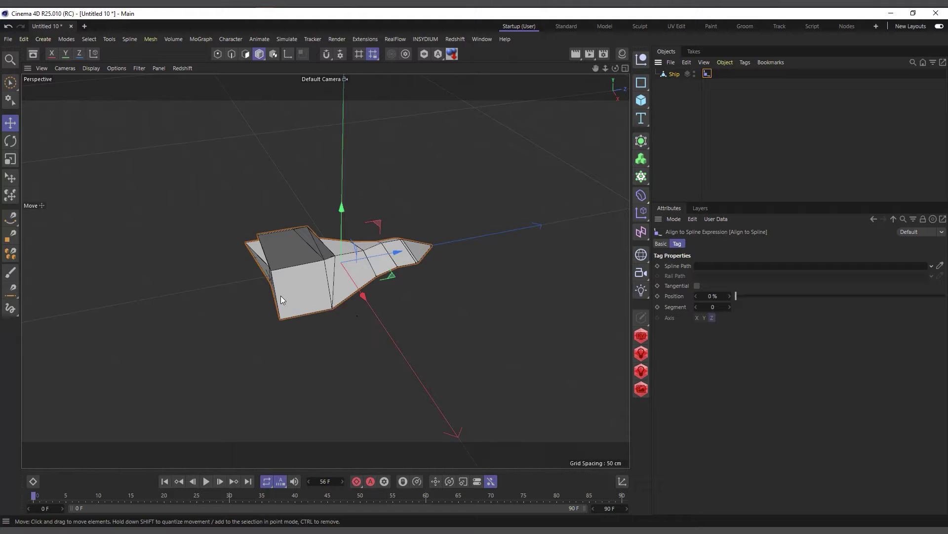
{"action": "left_click_drag", "start_coordinate": [229, 298], "coordinate": [212, 292]}
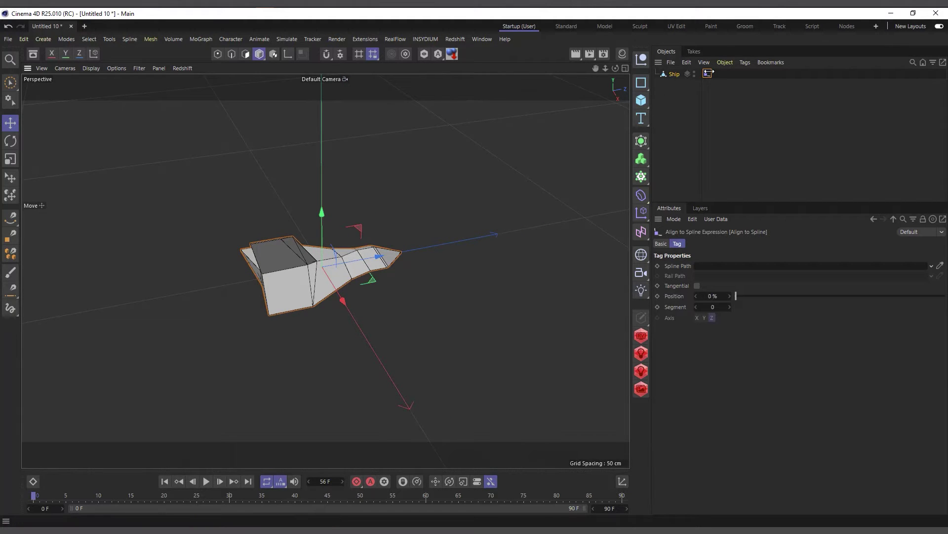
{"action": "left_click", "coordinate": [642, 83]}
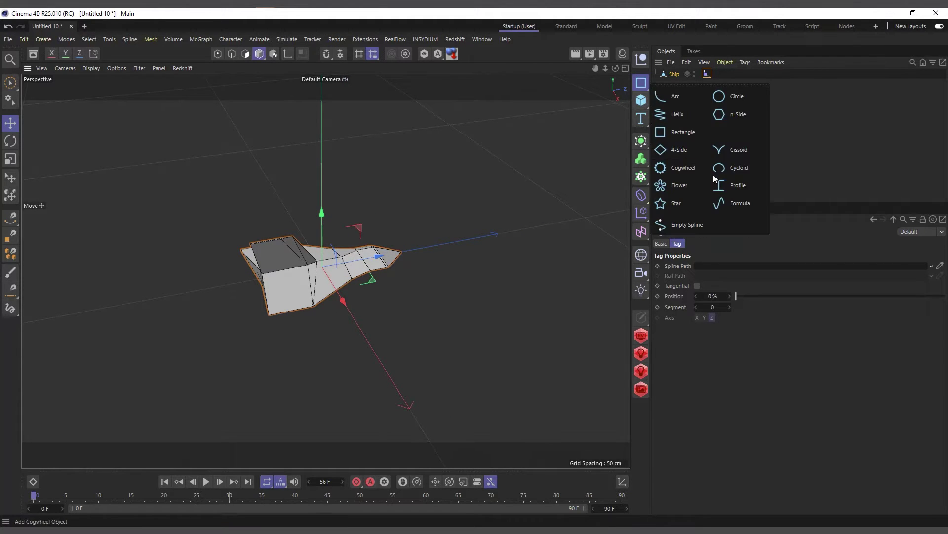
{"action": "left_click", "coordinate": [684, 114]}
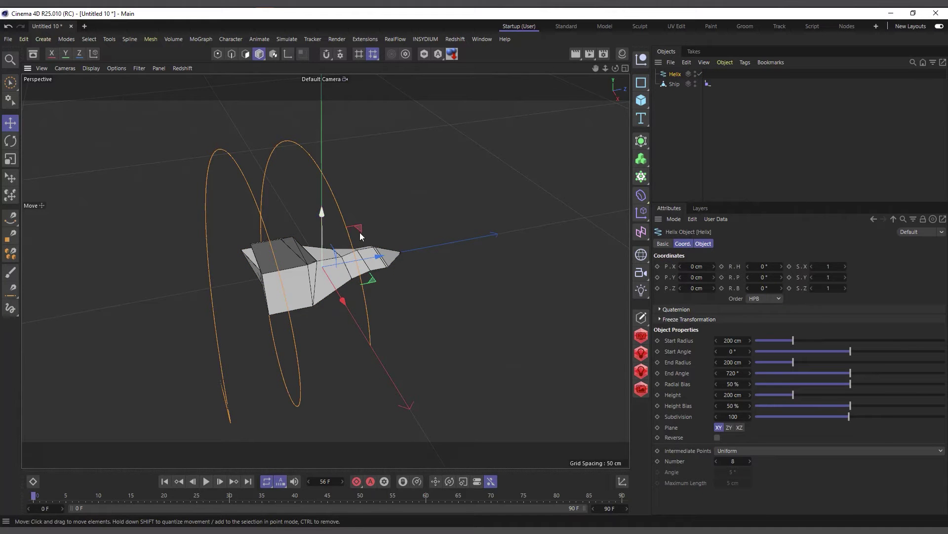
{"action": "left_click", "coordinate": [740, 427]}
{"action": "key", "text": "t"}
{"action": "left_click_drag", "start_coordinate": [182, 339], "coordinate": [458, 289]}
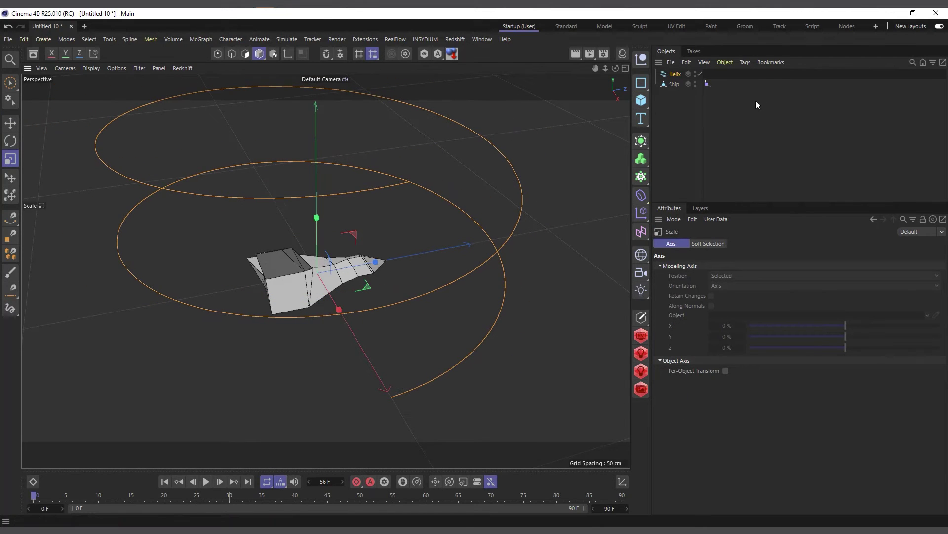
Assign the helix as the Spline Path of the ship's Align to Spline tag and try out its Position value.
{"action": "left_click", "coordinate": [708, 84]}
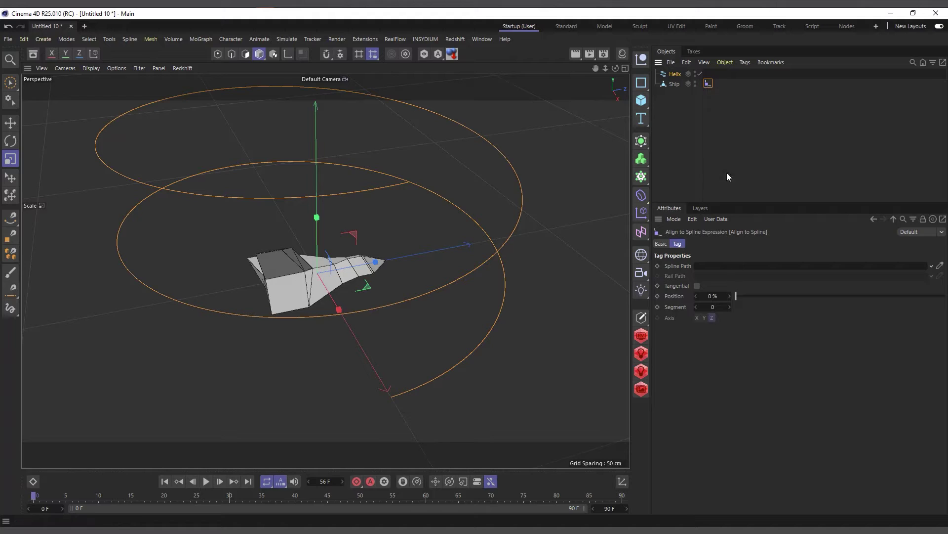
{"action": "left_click_drag", "start_coordinate": [671, 73], "coordinate": [749, 272]}
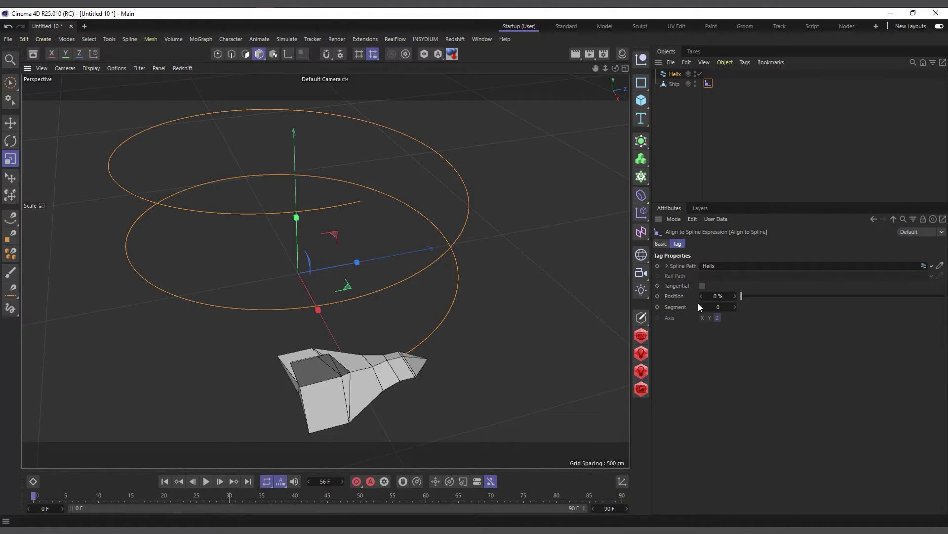
{"action": "left_click_drag", "start_coordinate": [743, 298], "coordinate": [702, 332]}
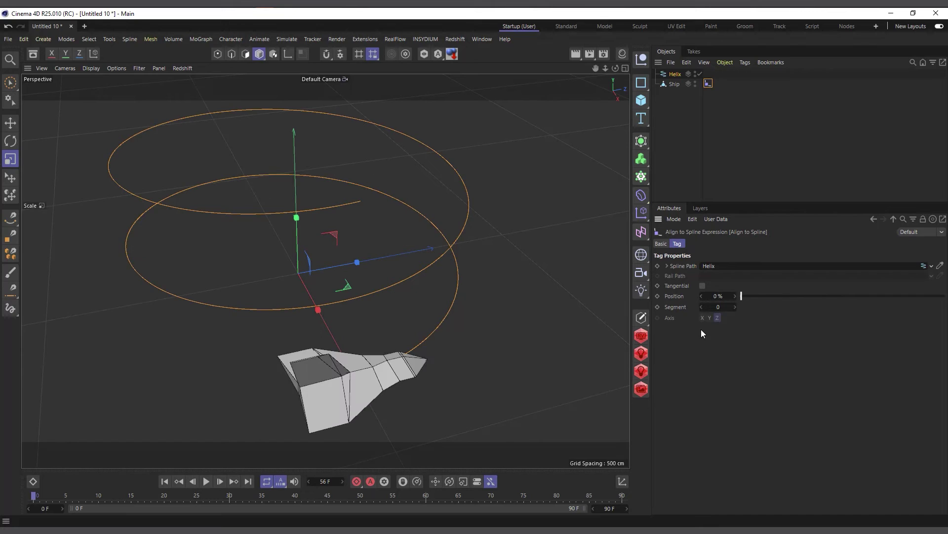
Enable Tangential on the ship's Align to Spline tag and delete the helix spline.
{"action": "left_click", "coordinate": [703, 286]}
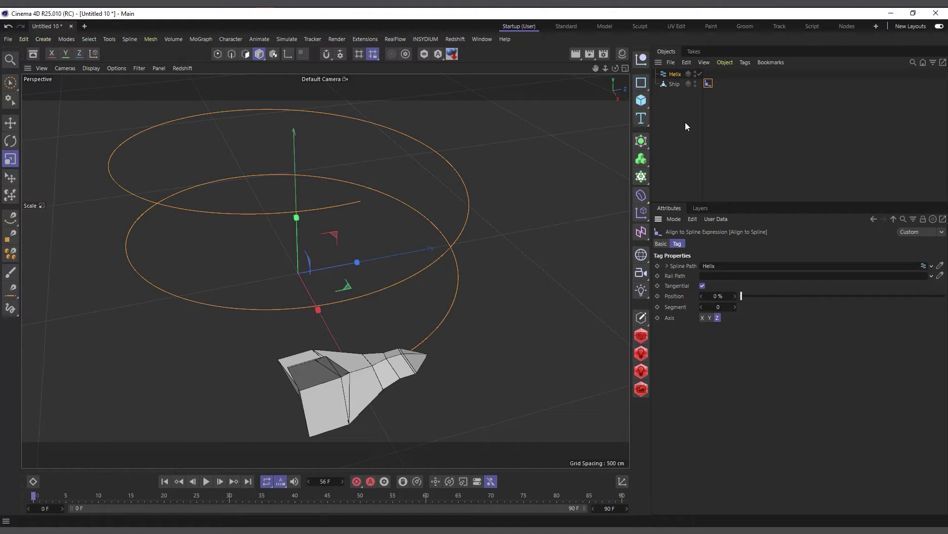
{"action": "left_click", "coordinate": [676, 75]}
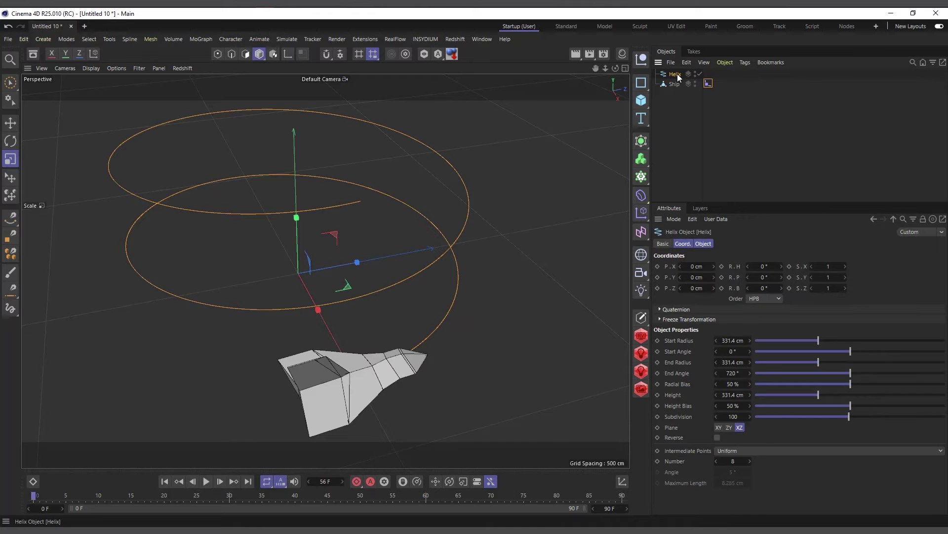
{"action": "key", "text": "Delete"}
{"action": "scroll", "coordinate": [411, 168], "scroll_direction": "down", "scroll_amount": 3}
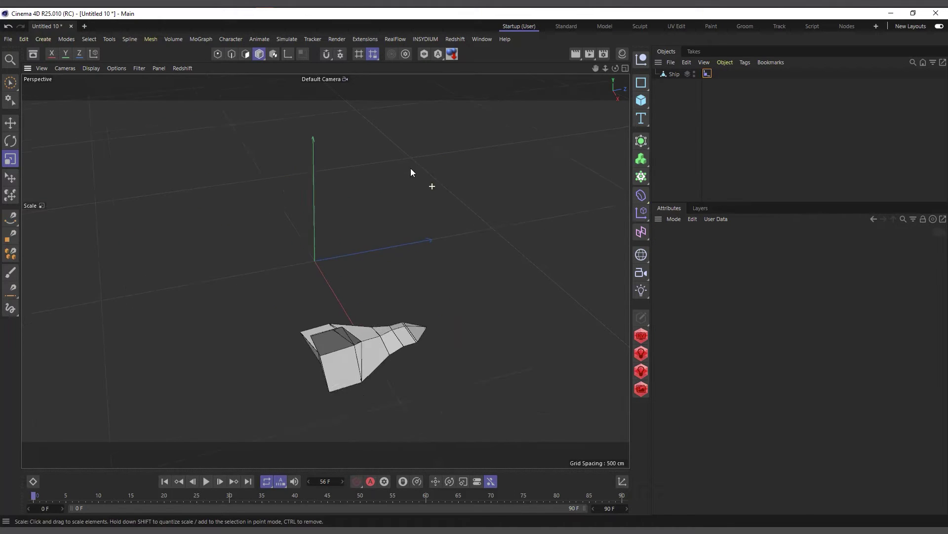
Add a circle spline in the ZY plane and scale it up to roughly twice its default radius.
{"action": "left_click", "coordinate": [643, 83]}
{"action": "left_click", "coordinate": [734, 102]}
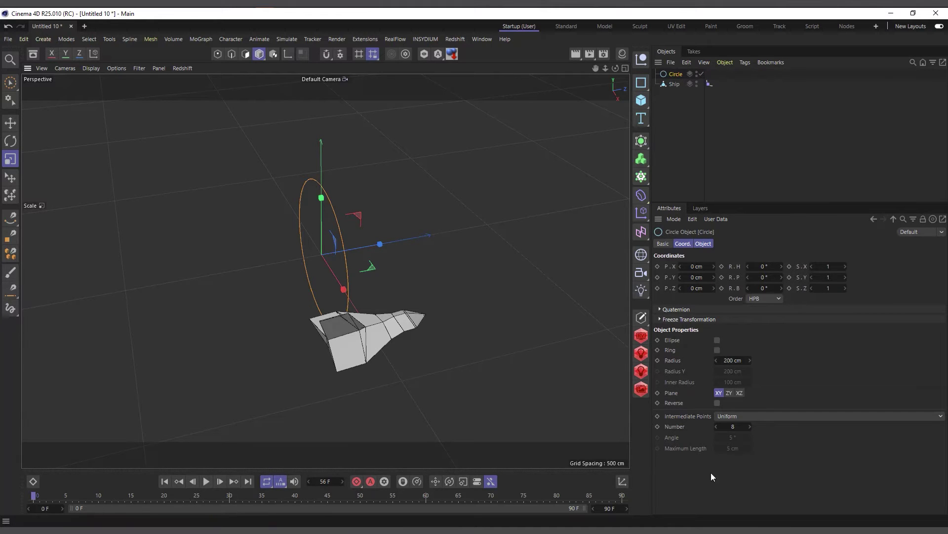
{"action": "left_click", "coordinate": [739, 392]}
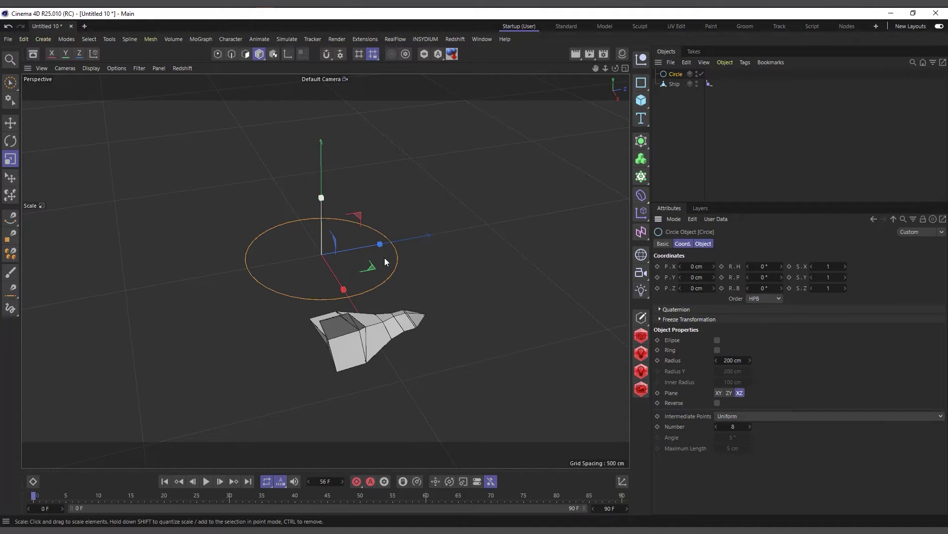
{"action": "left_click", "coordinate": [729, 392]}
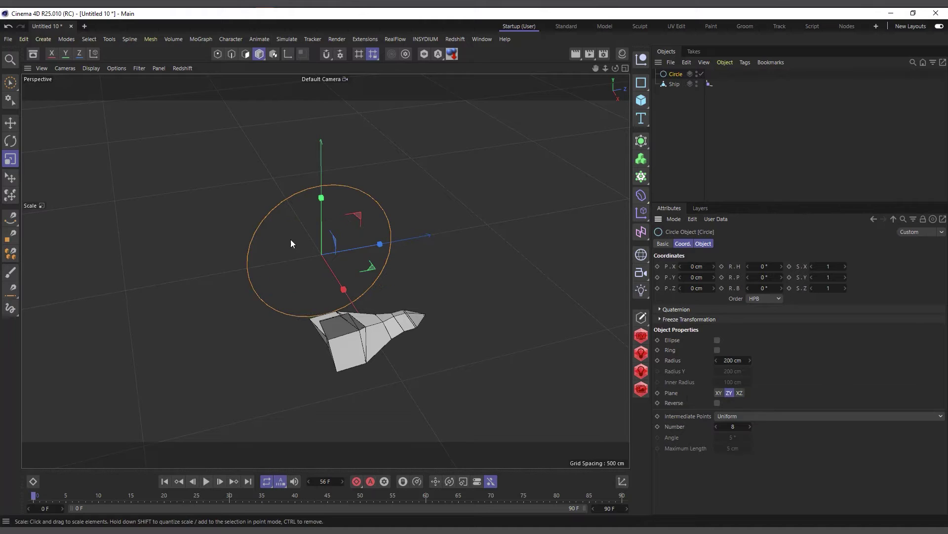
{"action": "left_click_drag", "start_coordinate": [350, 314], "coordinate": [598, 239]}
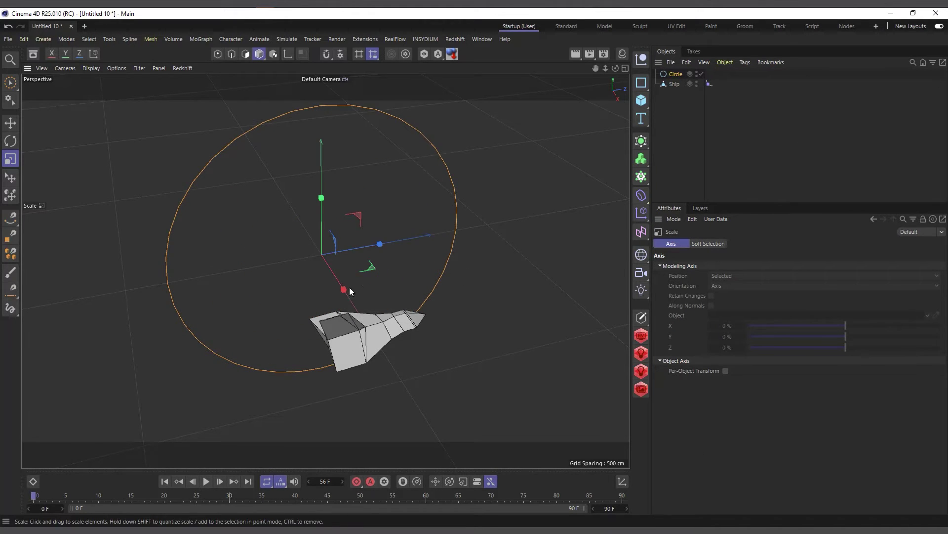
Assign the circle as the Spline Path of the ship's Align to Spline tag.
{"action": "left_click_drag", "start_coordinate": [457, 227], "coordinate": [413, 272], "text": "alt"}
{"action": "left_click", "coordinate": [710, 83]}
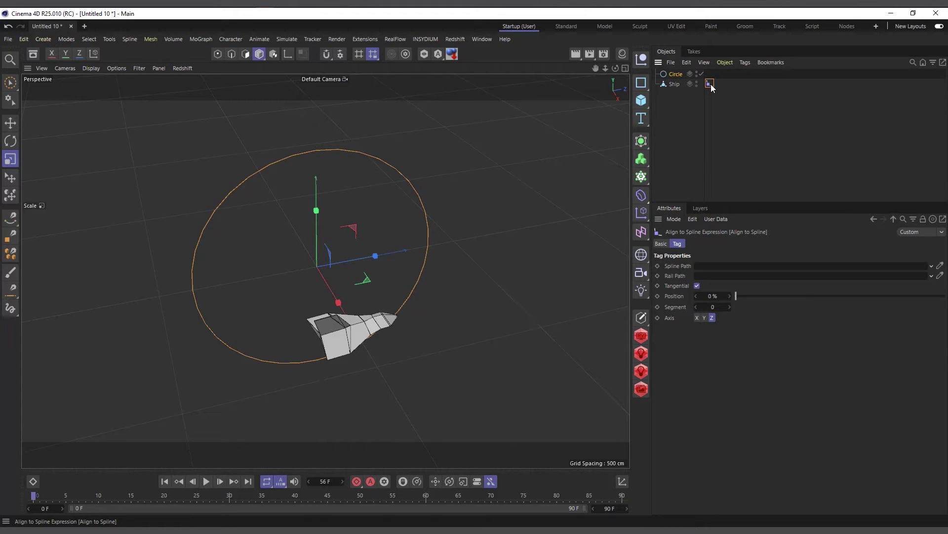
{"action": "left_click_drag", "start_coordinate": [671, 77], "coordinate": [710, 271]}
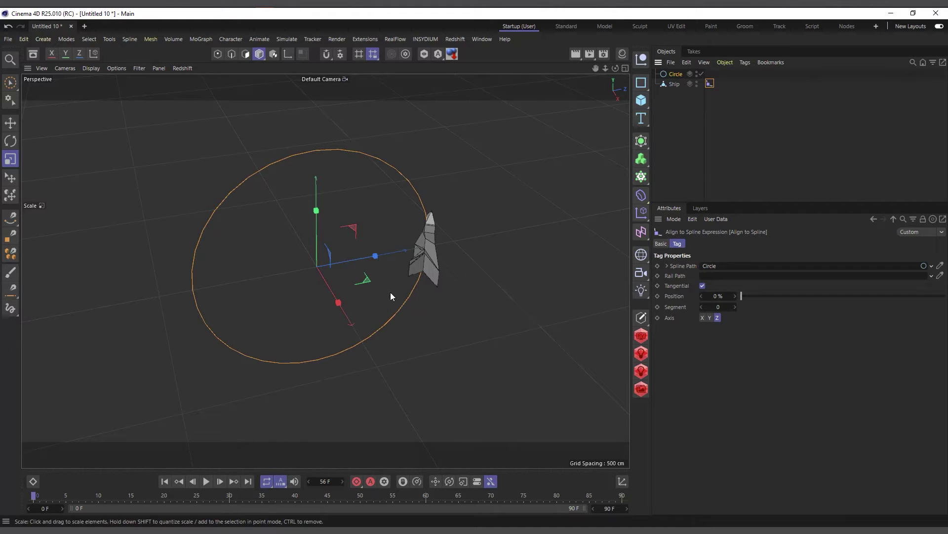
Hide the workplane grid in the viewport and view the circle and ship nearly side-on.
{"action": "scroll", "coordinate": [425, 198], "scroll_direction": "up", "scroll_amount": 2}
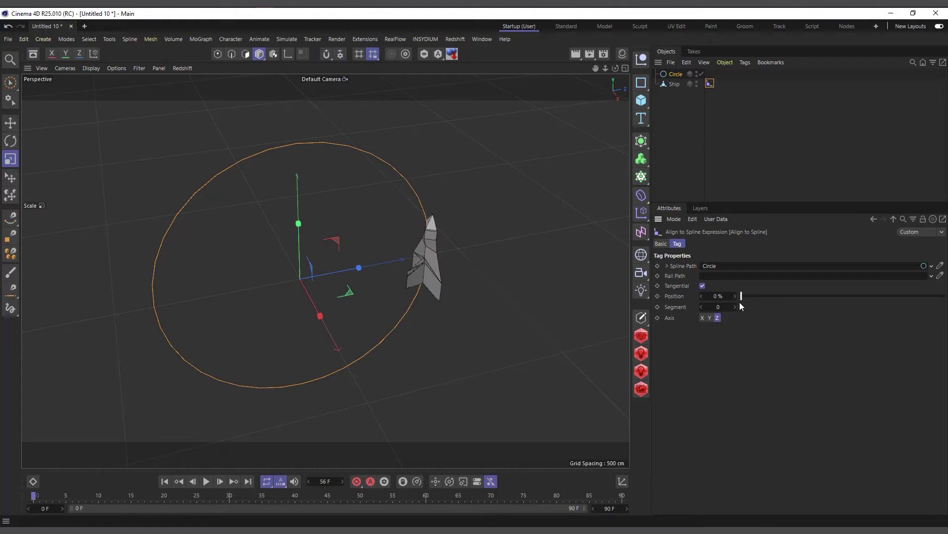
{"action": "scroll", "coordinate": [429, 295], "scroll_direction": "up", "scroll_amount": 5}
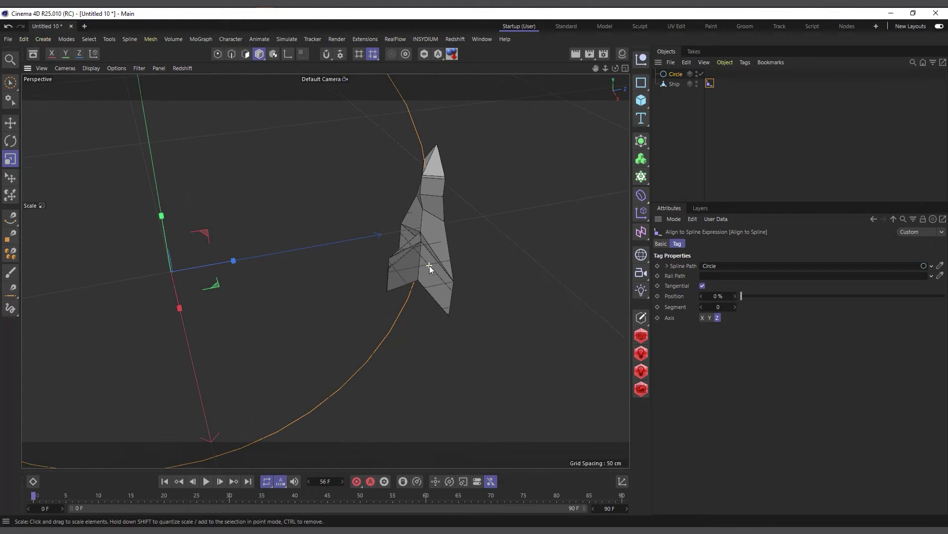
{"action": "left_click", "coordinate": [139, 68]}
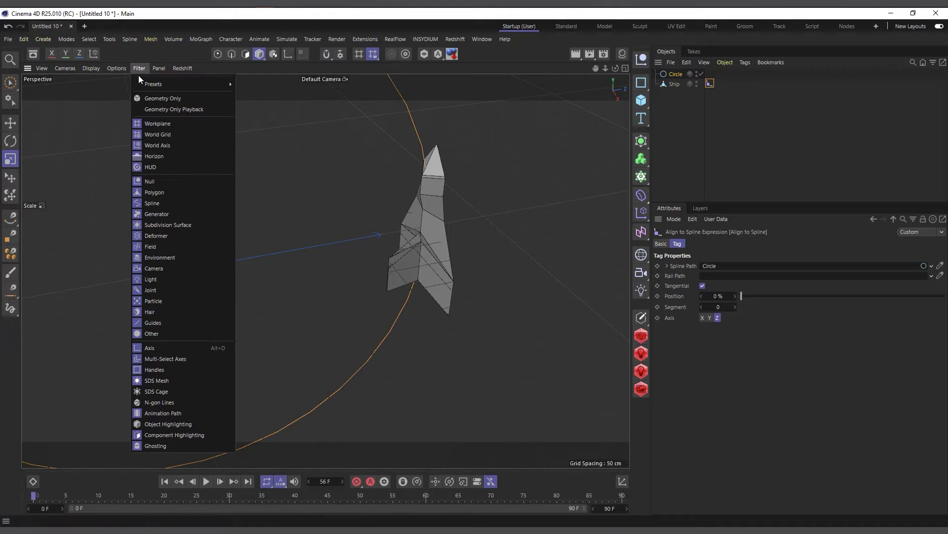
{"action": "left_click", "coordinate": [152, 124]}
{"action": "left_click_drag", "start_coordinate": [618, 70], "coordinate": [740, 301]}
{"action": "scroll", "coordinate": [412, 376], "scroll_direction": "down", "scroll_amount": 5}
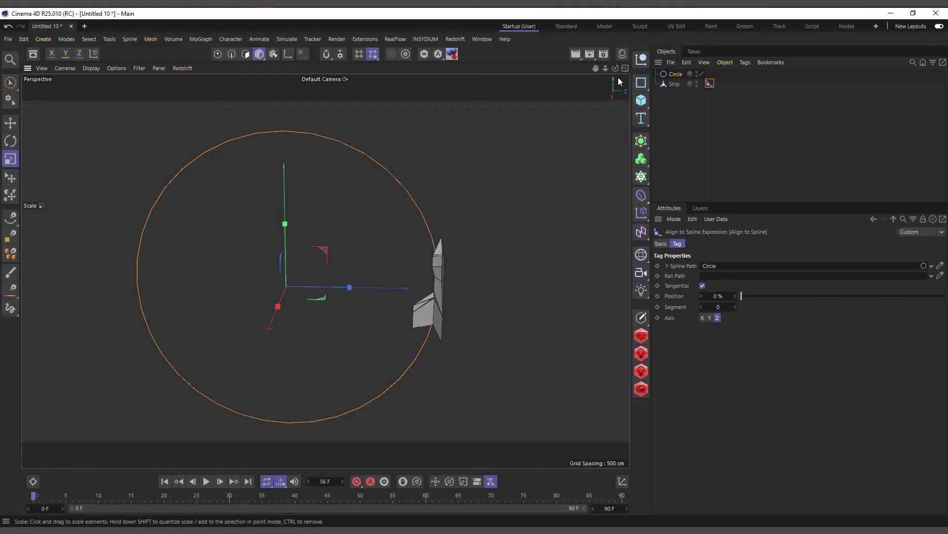
Duplicate the circle spline and assign the copy as the Rail Path of the ship's Align to Spline tag.
{"action": "left_click_drag", "start_coordinate": [615, 68], "coordinate": [626, 71]}
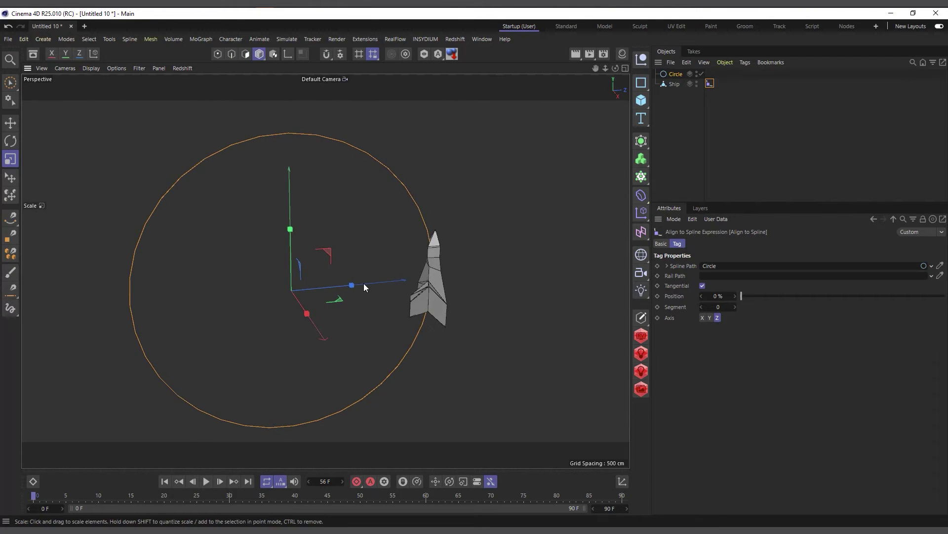
{"action": "scroll", "coordinate": [376, 284], "scroll_direction": "down", "scroll_amount": 2}
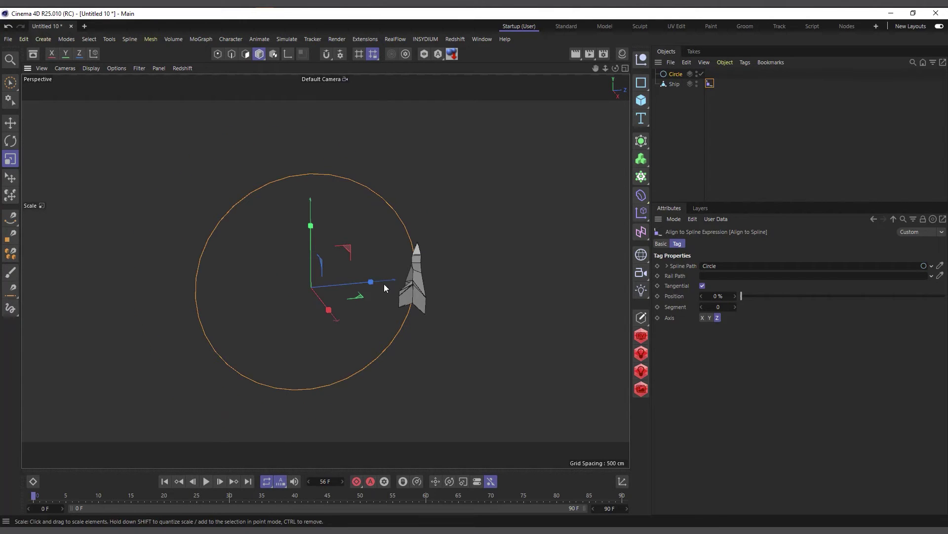
{"action": "left_click", "coordinate": [675, 77]}
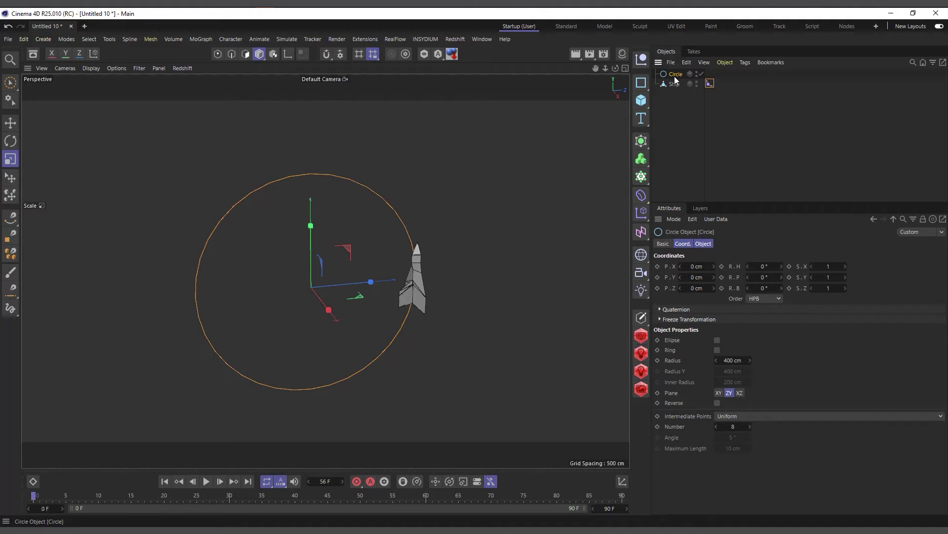
{"action": "left_click_drag", "start_coordinate": [679, 77], "coordinate": [677, 85]}
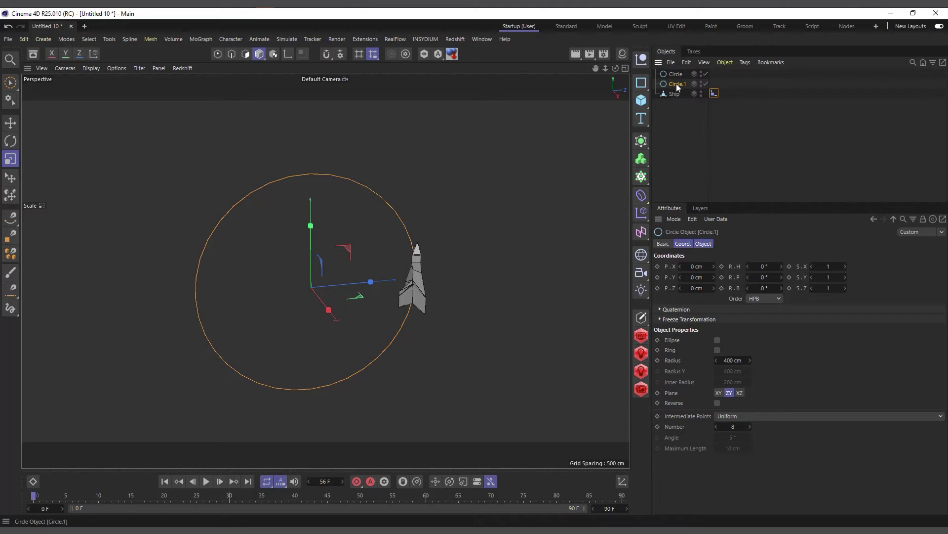
{"action": "left_click", "coordinate": [714, 94]}
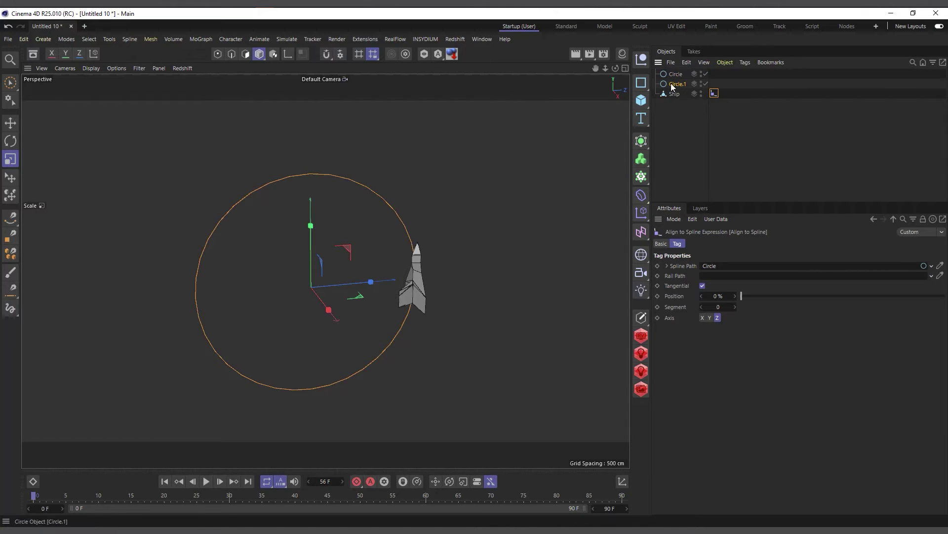
{"action": "left_click_drag", "start_coordinate": [673, 83], "coordinate": [723, 282]}
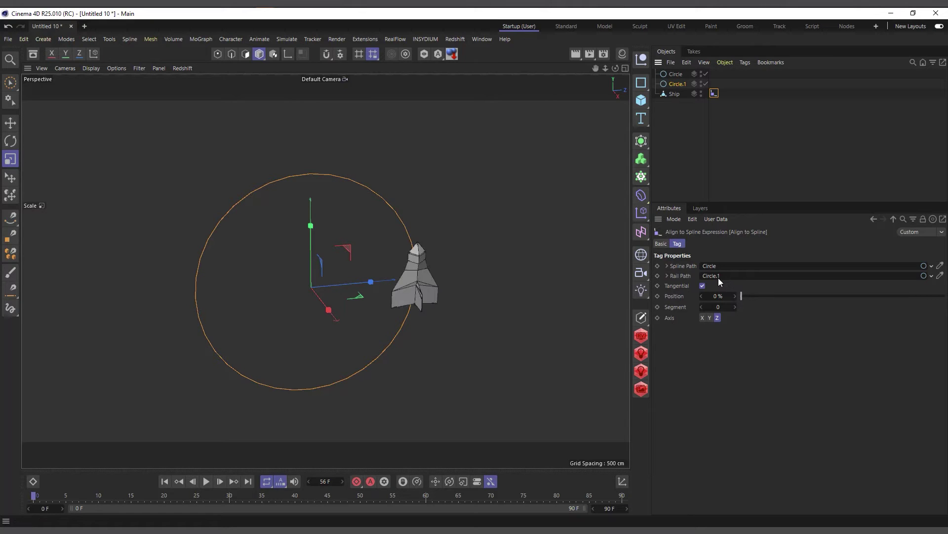
Move the rail circle slightly along the positive X axis, away from the path circle.
{"action": "left_click_drag", "start_coordinate": [615, 68], "coordinate": [363, 305]}
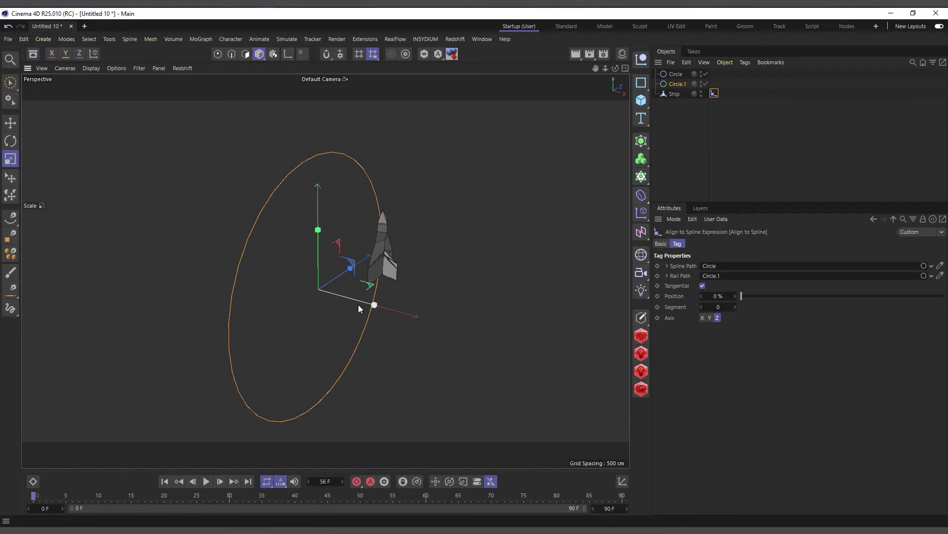
{"action": "key", "text": "e"}
{"action": "left_click_drag", "start_coordinate": [373, 305], "coordinate": [375, 304]}
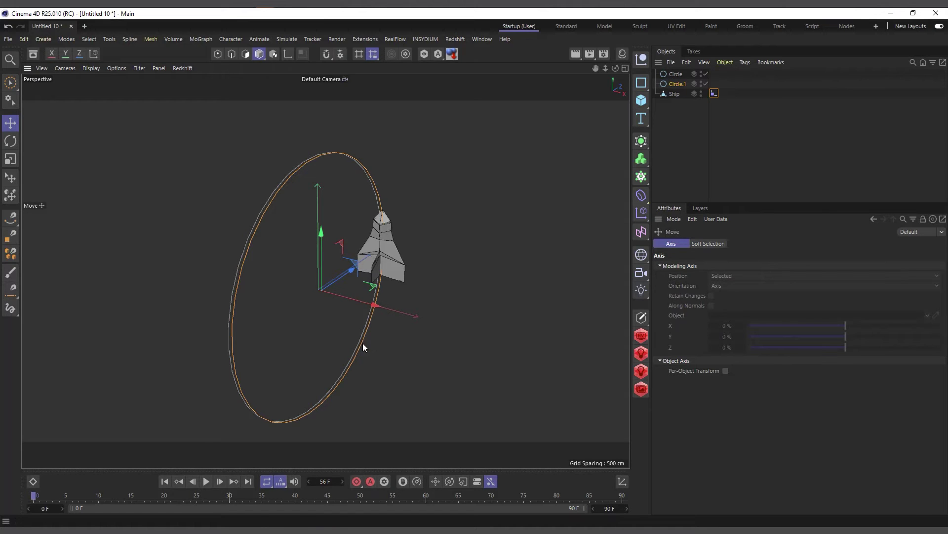
{"action": "scroll", "coordinate": [384, 239], "scroll_direction": "up", "scroll_amount": 3}
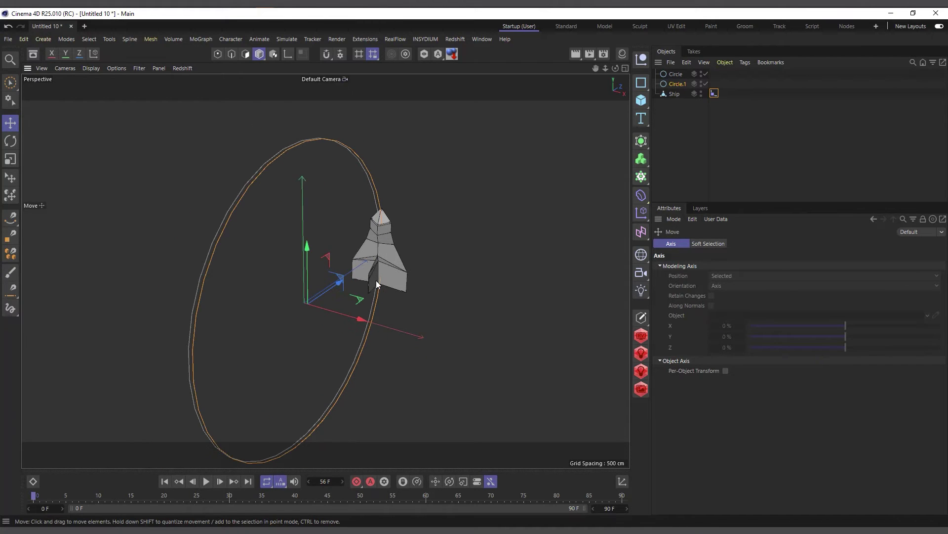
Move the rail circle back along the X axis and scrub the tag's Position to compare the ship's orientation.
{"action": "left_click", "coordinate": [714, 93]}
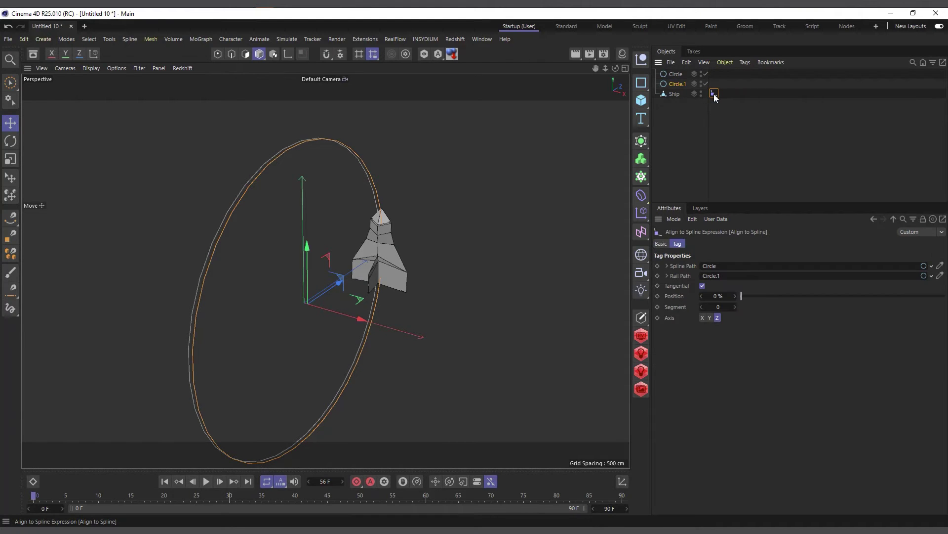
{"action": "left_click_drag", "start_coordinate": [744, 296], "coordinate": [687, 303]}
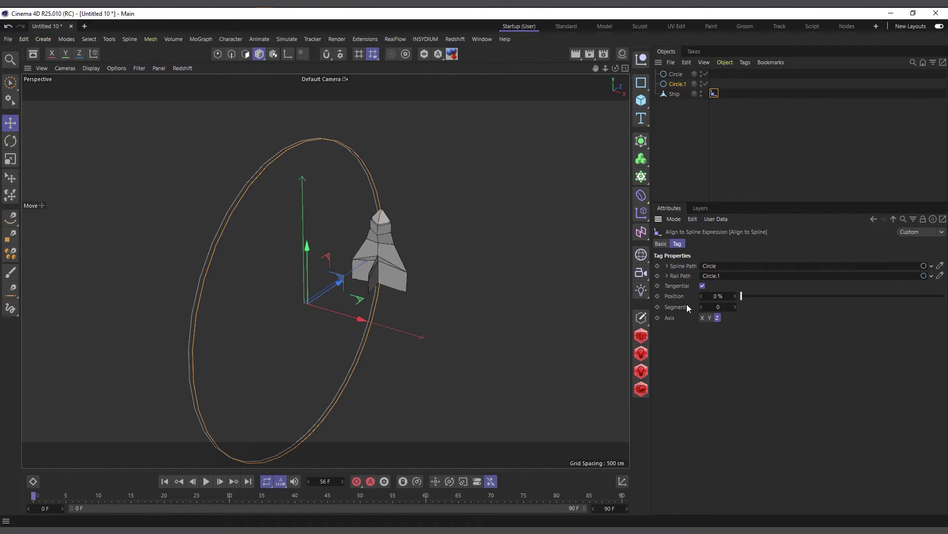
{"action": "left_click_drag", "start_coordinate": [362, 325], "coordinate": [350, 325]}
{"action": "left_click_drag", "start_coordinate": [616, 68], "coordinate": [793, 349]}
{"action": "left_click_drag", "start_coordinate": [751, 295], "coordinate": [683, 315]}
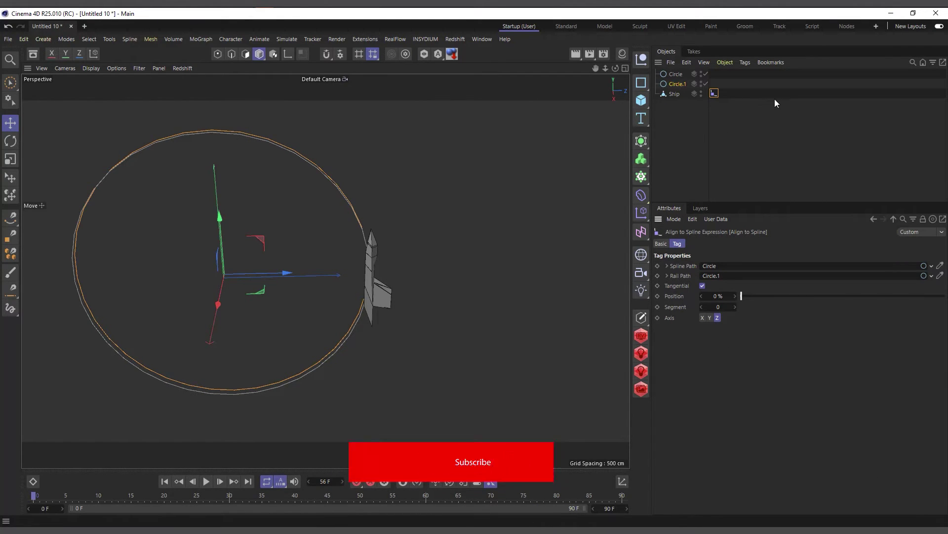
Duplicate the ship, delete the original ship and both circles, and remove the Align to Spline tag from the copy.
{"action": "left_click", "coordinate": [673, 94]}
{"action": "left_click_drag", "start_coordinate": [676, 96], "coordinate": [677, 105], "text": "ctrl"}
{"action": "left_click", "coordinate": [675, 94]}
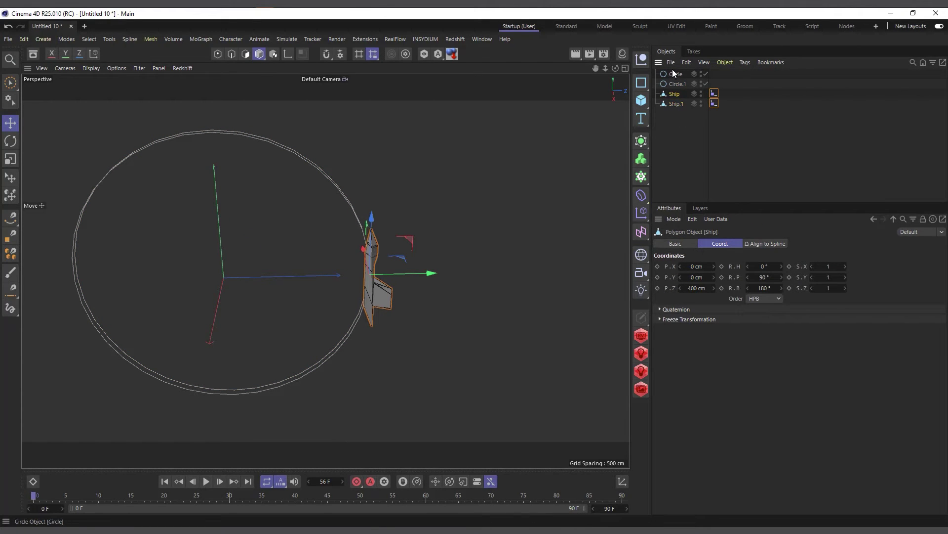
{"action": "left_click", "coordinate": [674, 76], "text": "shift"}
{"action": "key", "text": "Delete"}
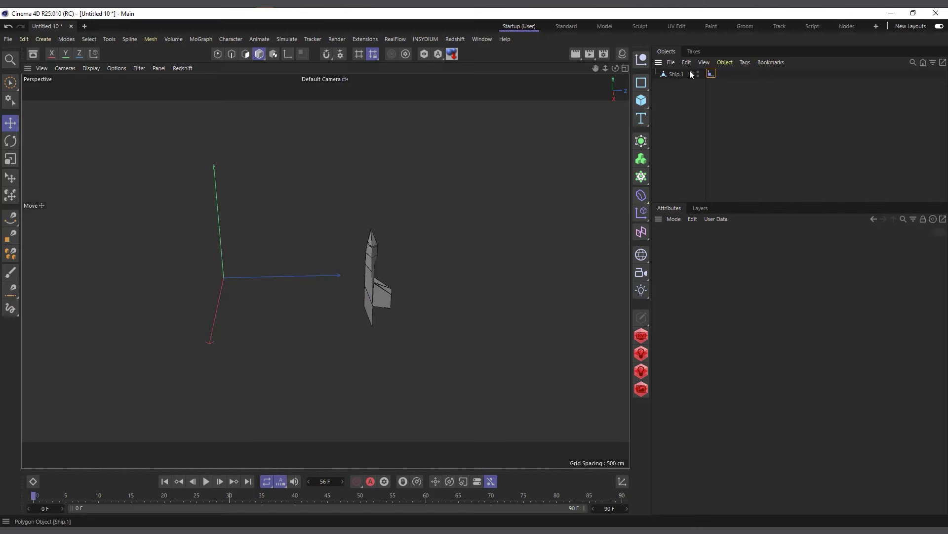
{"action": "left_click", "coordinate": [712, 74]}
{"action": "key", "text": "Delete"}
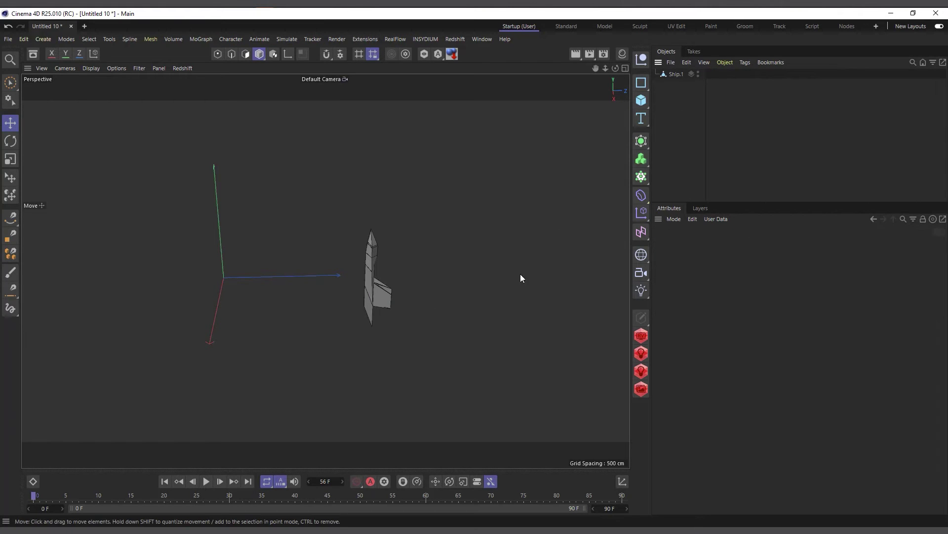
Reset the copied ship's rotation to 0° and its Z position to 0 cm, and frame it in the viewport.
{"action": "left_click", "coordinate": [673, 75]}
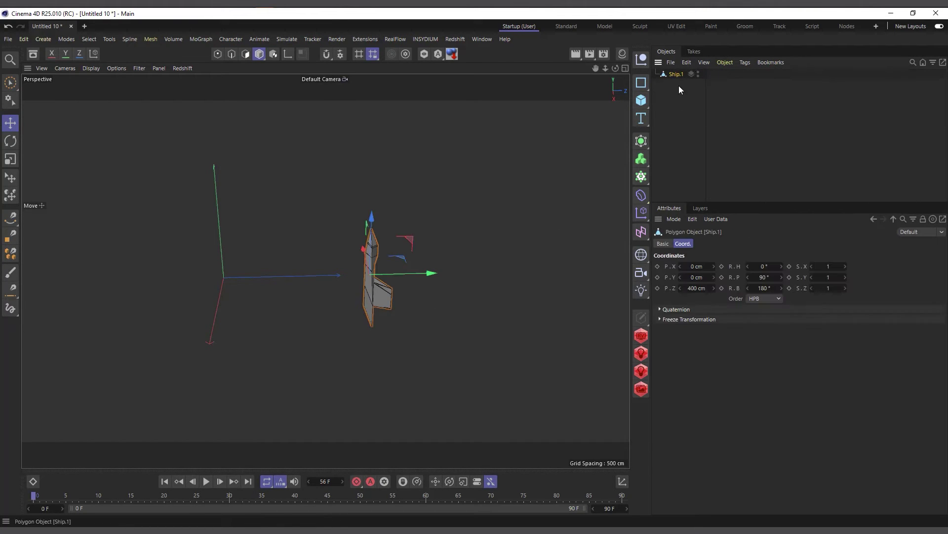
{"action": "right_click", "coordinate": [784, 279]}
{"action": "key", "text": "Escape"}
{"action": "right_click", "coordinate": [785, 277]}
{"action": "key", "text": "Escape"}
{"action": "right_click", "coordinate": [780, 277]}
{"action": "right_click", "coordinate": [781, 288]}
{"action": "right_click", "coordinate": [715, 287]}
{"action": "key", "text": "h"}
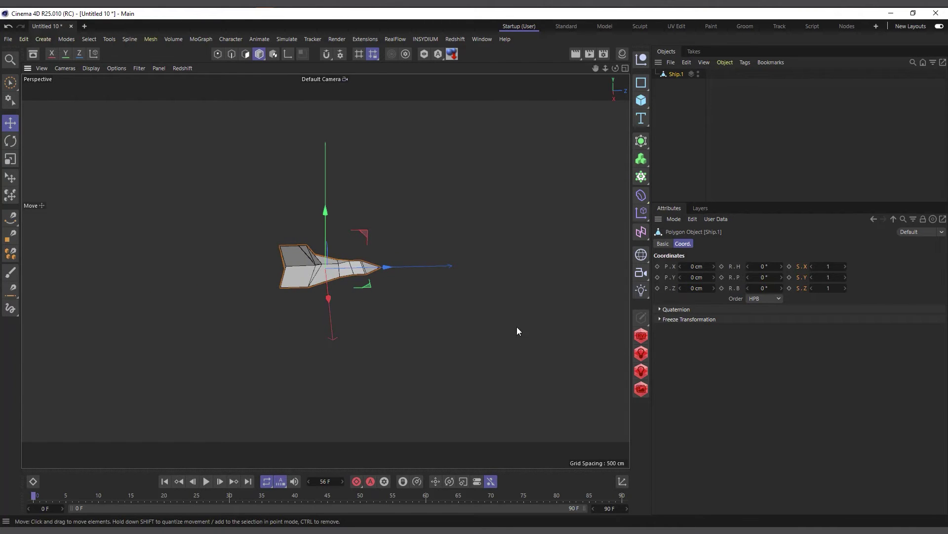
{"action": "scroll", "coordinate": [400, 325], "scroll_direction": "up", "scroll_amount": 3}
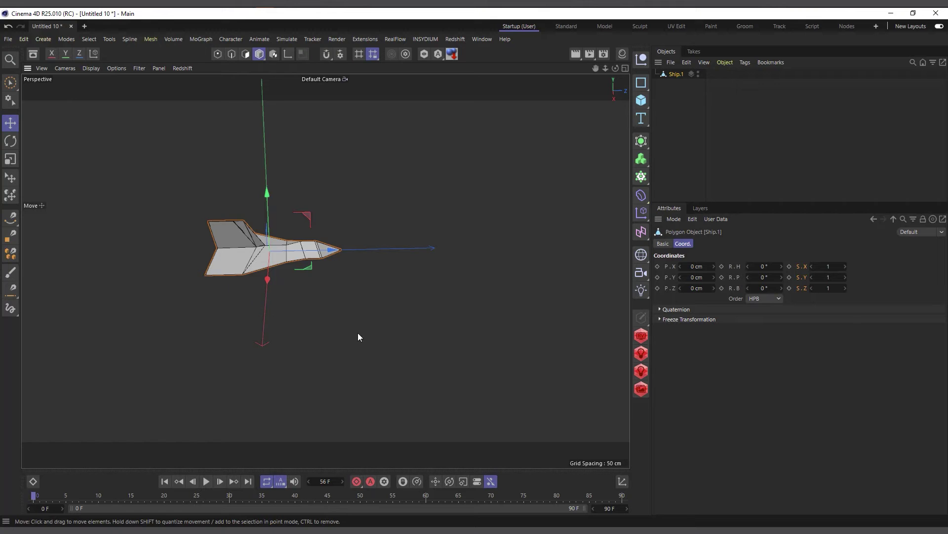
Switch to the maximized Right view with ample space around the ship.
{"action": "left_click", "coordinate": [626, 68]}
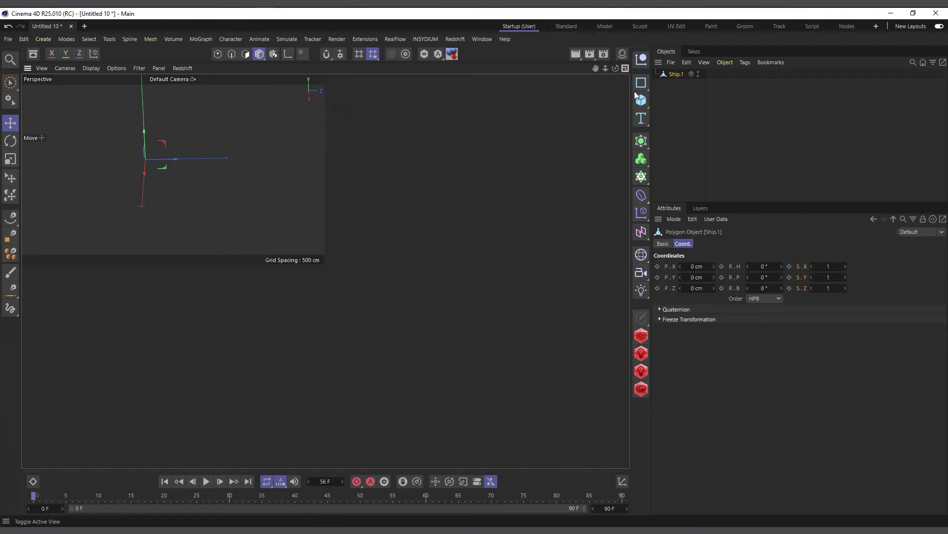
{"action": "left_click", "coordinate": [625, 271]}
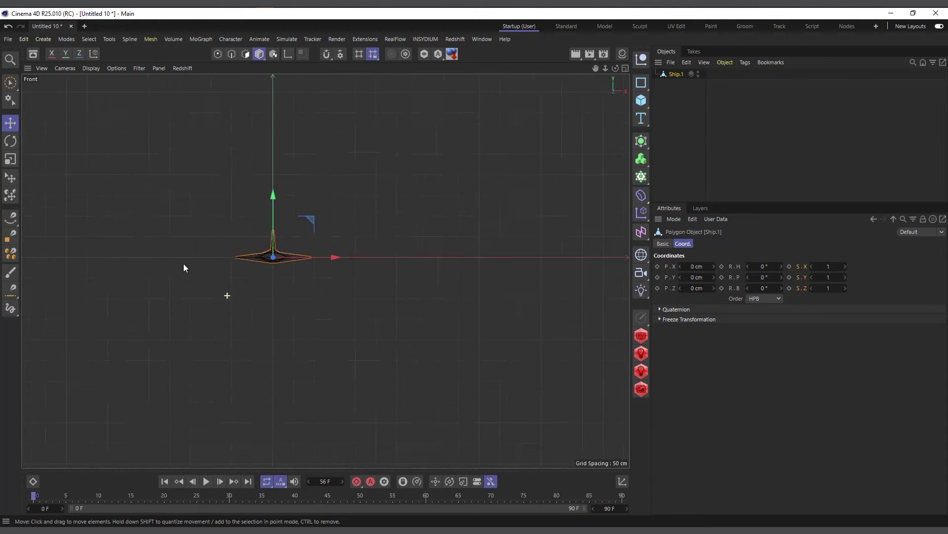
{"action": "left_click", "coordinate": [626, 68]}
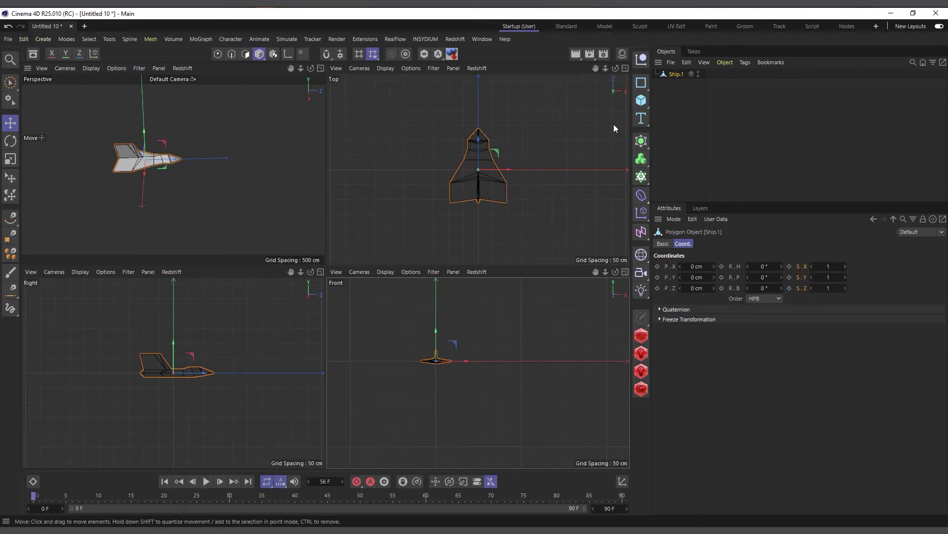
{"action": "left_click", "coordinate": [321, 271]}
{"action": "scroll", "coordinate": [215, 295], "scroll_direction": "down", "scroll_amount": 3}
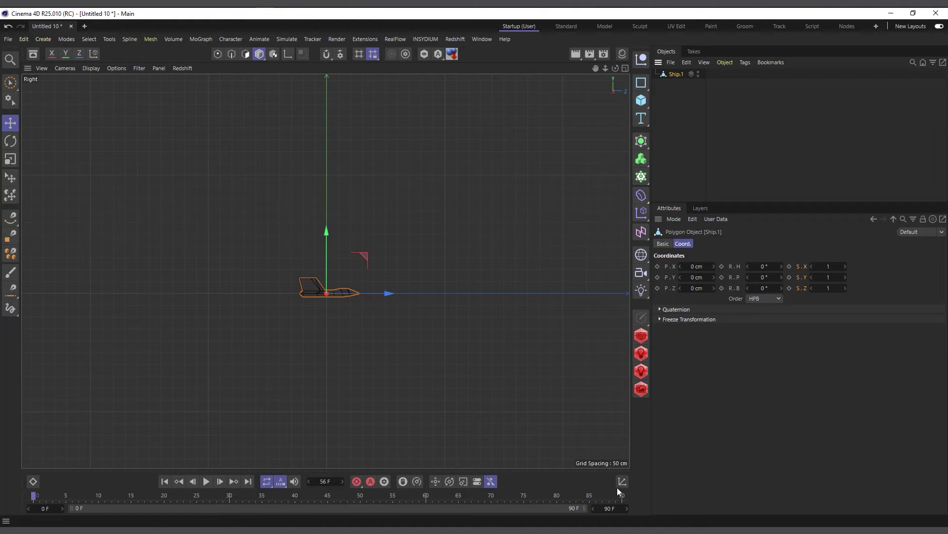
Set the timeline's end to frame 465 and record the ship's first keyframe at frame 0.
{"action": "double_click", "coordinate": [610, 508]}
{"action": "type", "text": "465"}
{"action": "key", "text": "Return"}
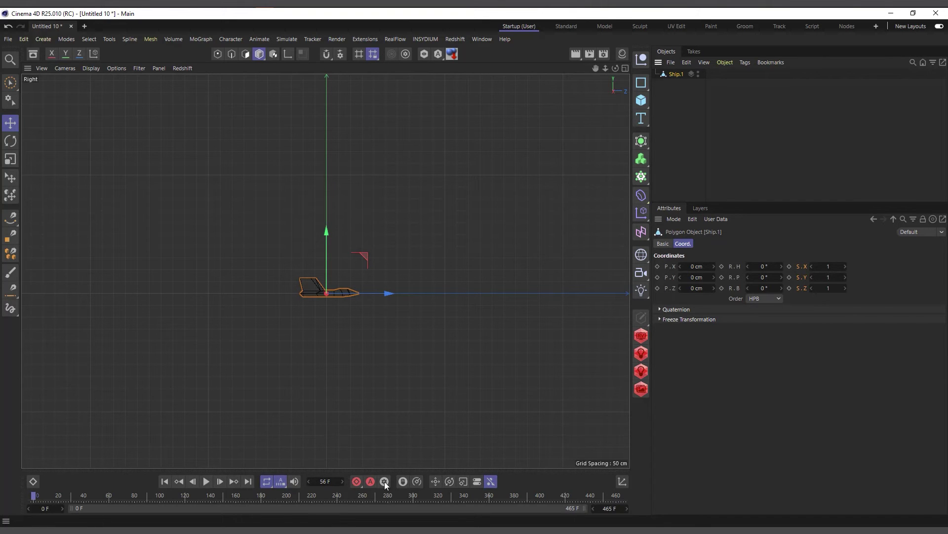
{"action": "left_click", "coordinate": [356, 482]}
At frame 60, move the ship to about Y 526 cm and Z 838 cm and record a keyframe.
{"action": "left_click", "coordinate": [109, 496]}
{"action": "scroll", "coordinate": [57, 293], "scroll_direction": "down", "scroll_amount": 3}
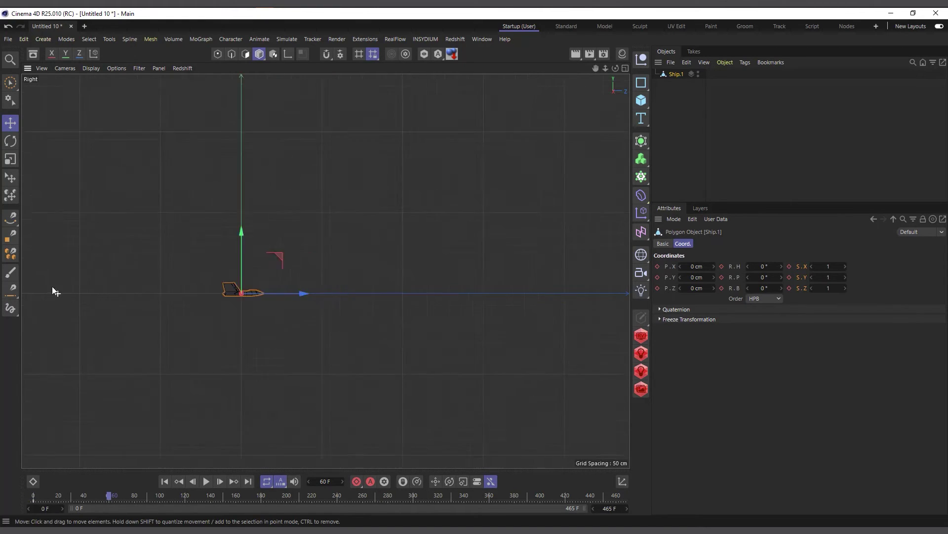
{"action": "left_click_drag", "start_coordinate": [241, 251], "coordinate": [353, 180]}
{"action": "left_click", "coordinate": [356, 482]}
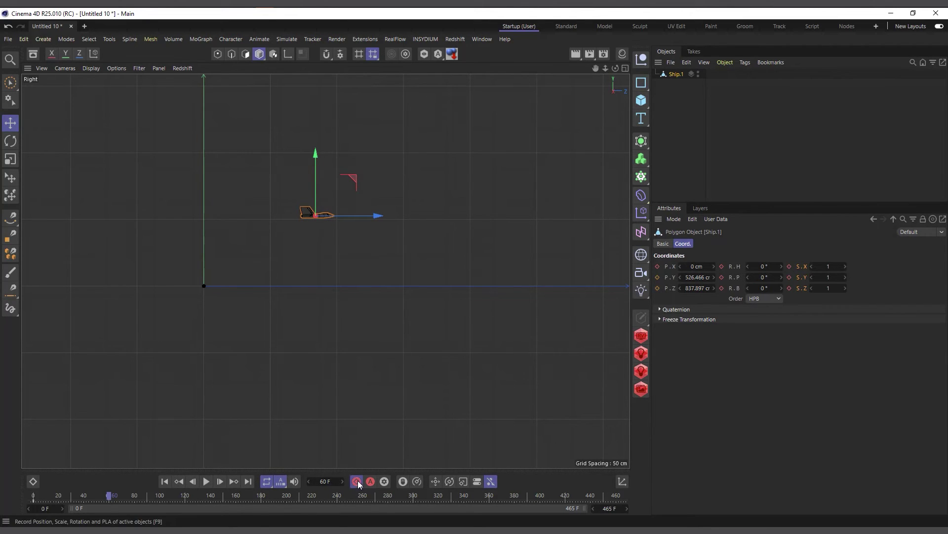
At frame 115, move the ship to about Y -4 cm and Z 2024 cm and record a keyframe.
{"action": "left_click", "coordinate": [358, 179]}
{"action": "left_click", "coordinate": [168, 496]}
{"action": "left_click_drag", "start_coordinate": [168, 496], "coordinate": [180, 496]}
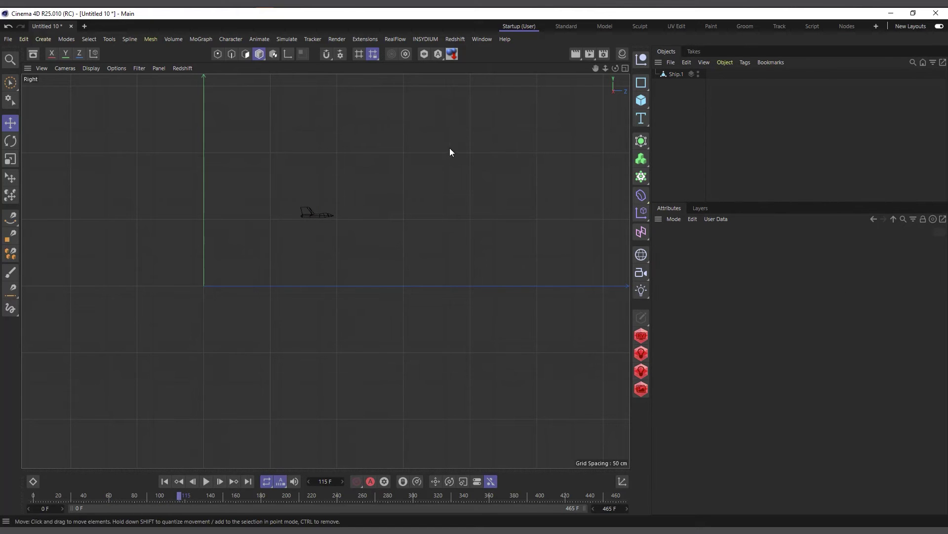
{"action": "left_click", "coordinate": [676, 74]}
{"action": "left_click_drag", "start_coordinate": [352, 176], "coordinate": [510, 246]}
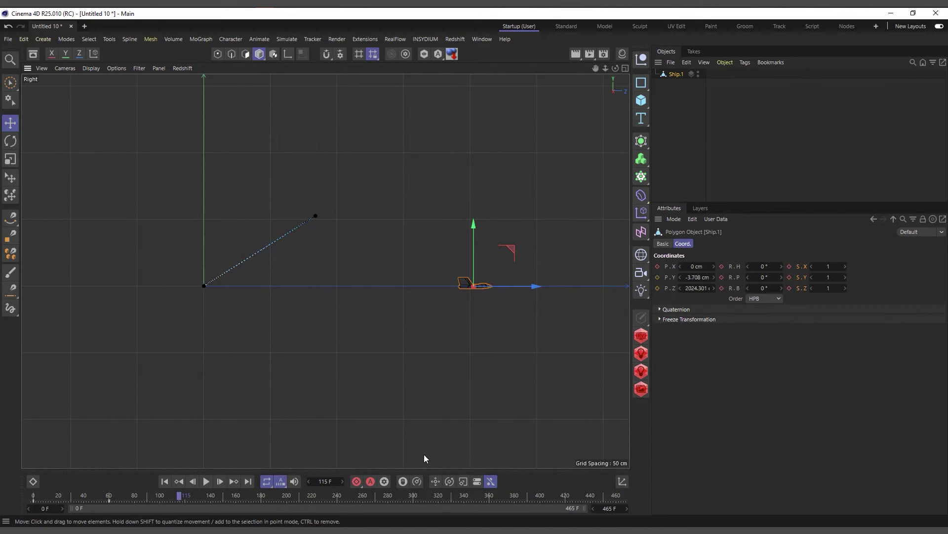
{"action": "left_click", "coordinate": [357, 481]}
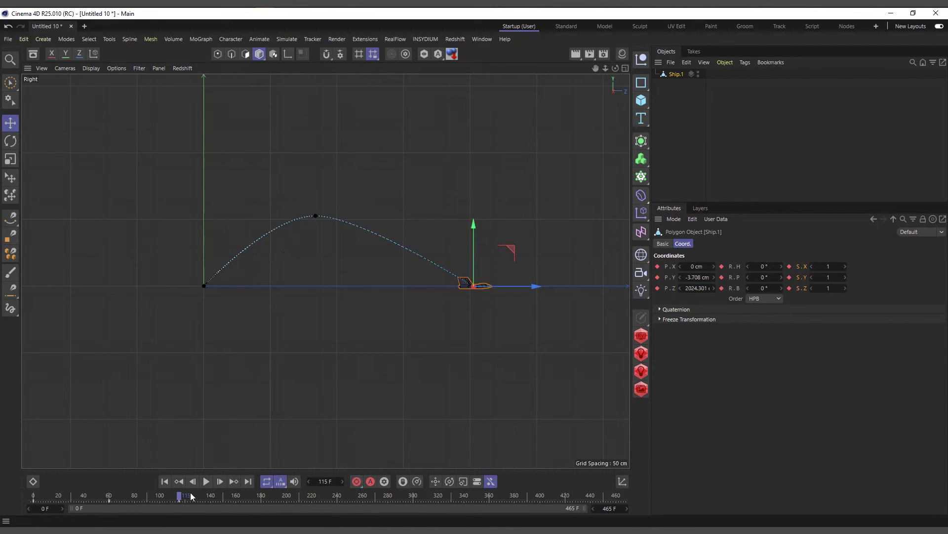
At frame 179, move the ship well below and slightly behind its previous keyframe position and record a keyframe.
{"action": "left_click_drag", "start_coordinate": [181, 497], "coordinate": [240, 499]}
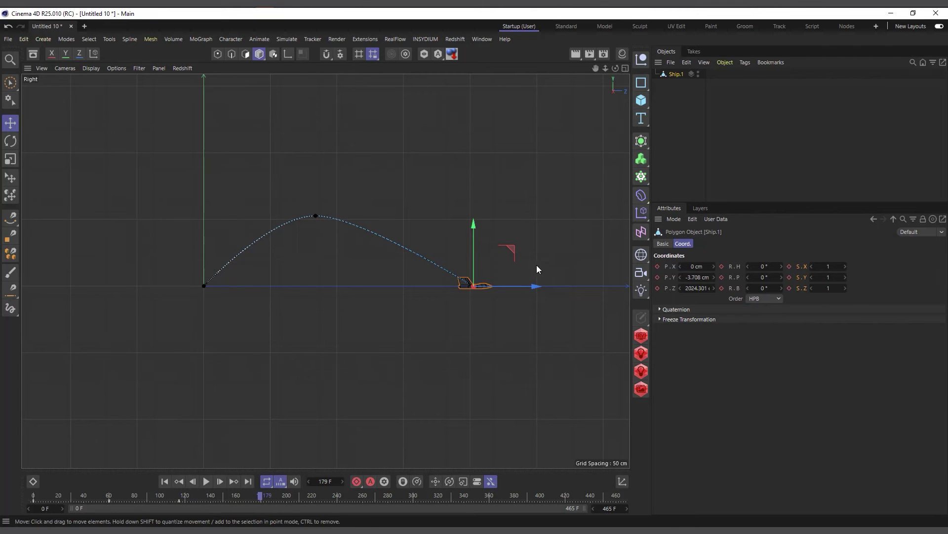
{"action": "left_click_drag", "start_coordinate": [512, 253], "coordinate": [466, 360]}
{"action": "key", "text": "F9"}
Scrub and briefly play the animation to check how the ship moves along its keyframed path.
{"action": "left_click_drag", "start_coordinate": [255, 494], "coordinate": [181, 478]}
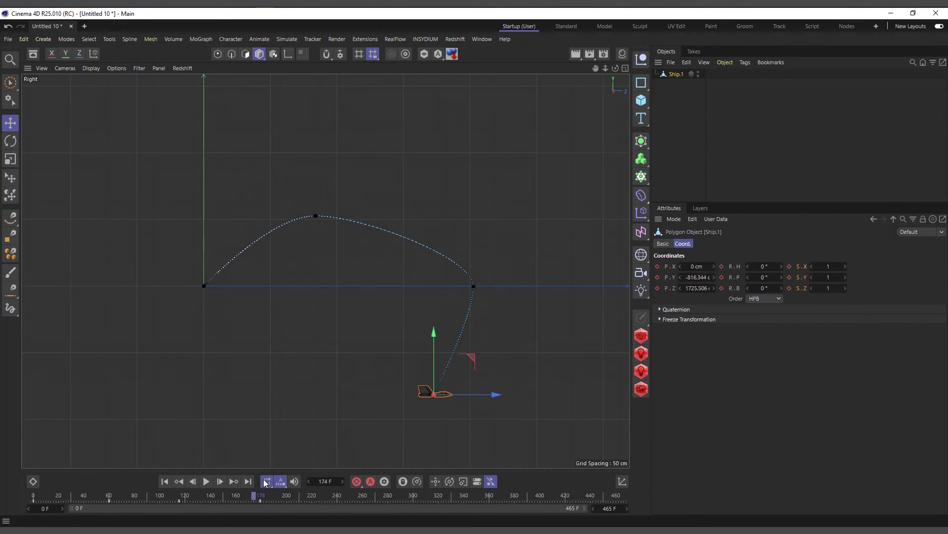
{"action": "left_click", "coordinate": [220, 481]}
{"action": "left_click", "coordinate": [206, 481]}
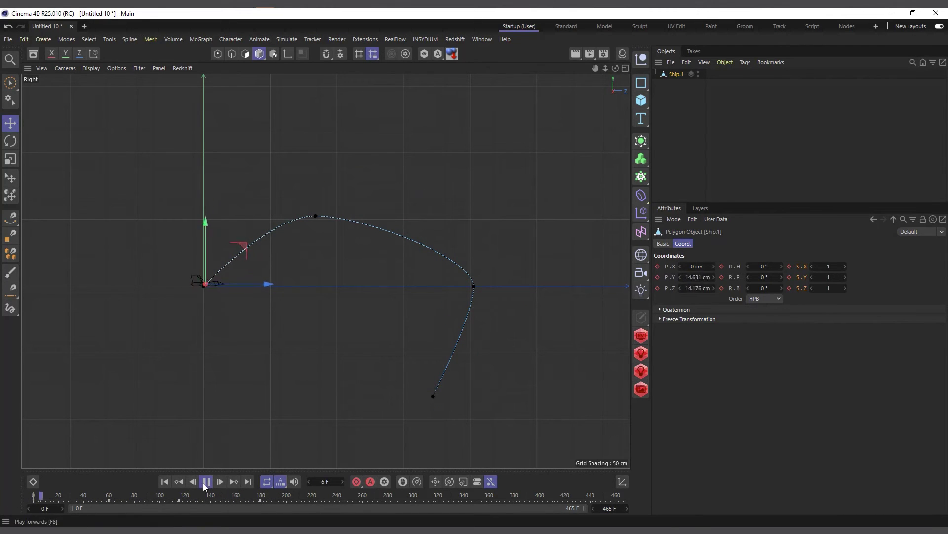
{"action": "left_click", "coordinate": [206, 481]}
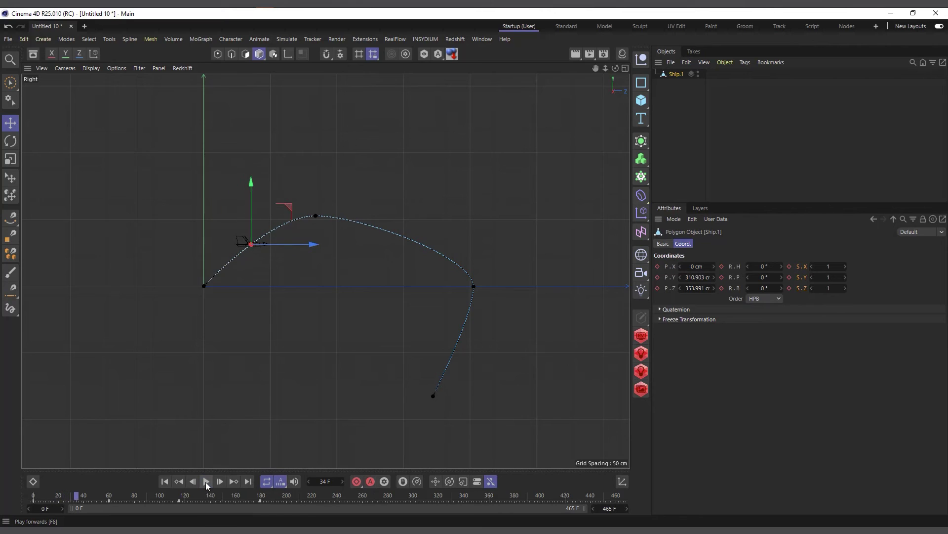
Maximize the Perspective view, frame the ship and its motion path, and return the timeline to frame 0.
{"action": "left_click", "coordinate": [625, 68]}
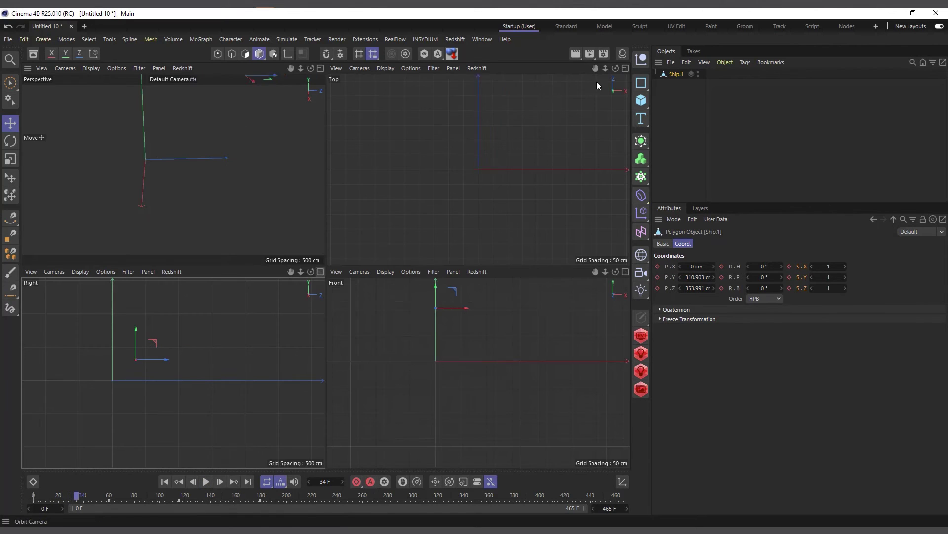
{"action": "left_click", "coordinate": [321, 68]}
{"action": "scroll", "coordinate": [403, 327], "scroll_direction": "down", "scroll_amount": 5}
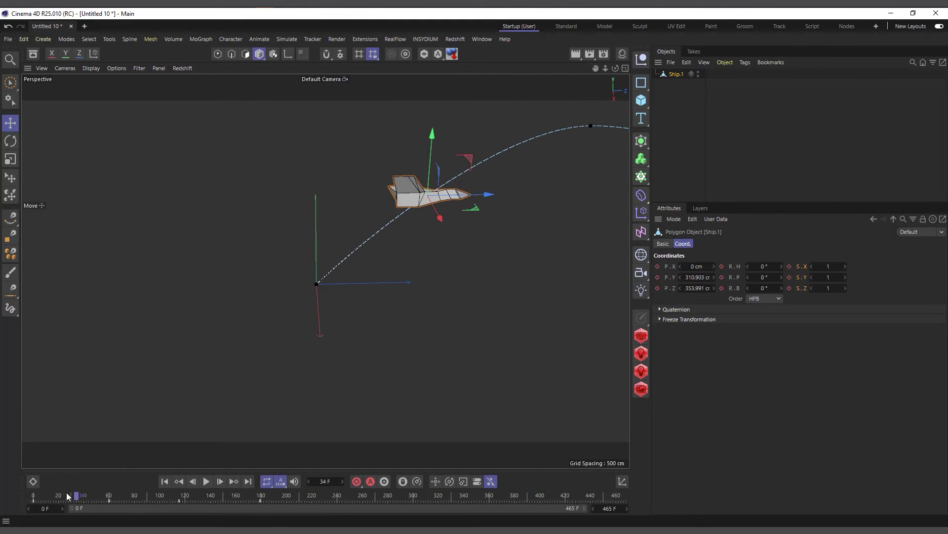
{"action": "left_click_drag", "start_coordinate": [58, 500], "coordinate": [33, 498]}
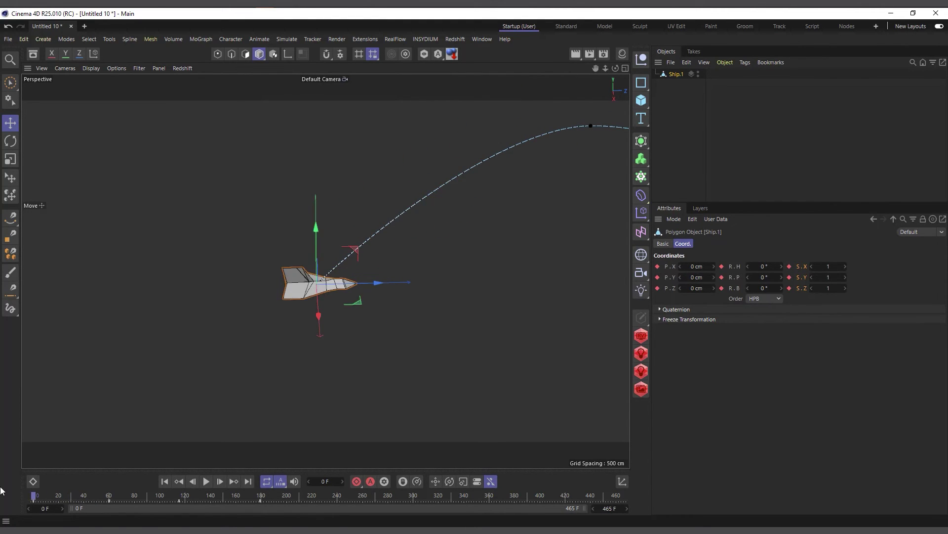
Add an Align to Path animation tag to the keyframed ship.
{"action": "left_click_drag", "start_coordinate": [595, 68], "coordinate": [630, 107]}
{"action": "left_click_drag", "start_coordinate": [615, 67], "coordinate": [326, 272]}
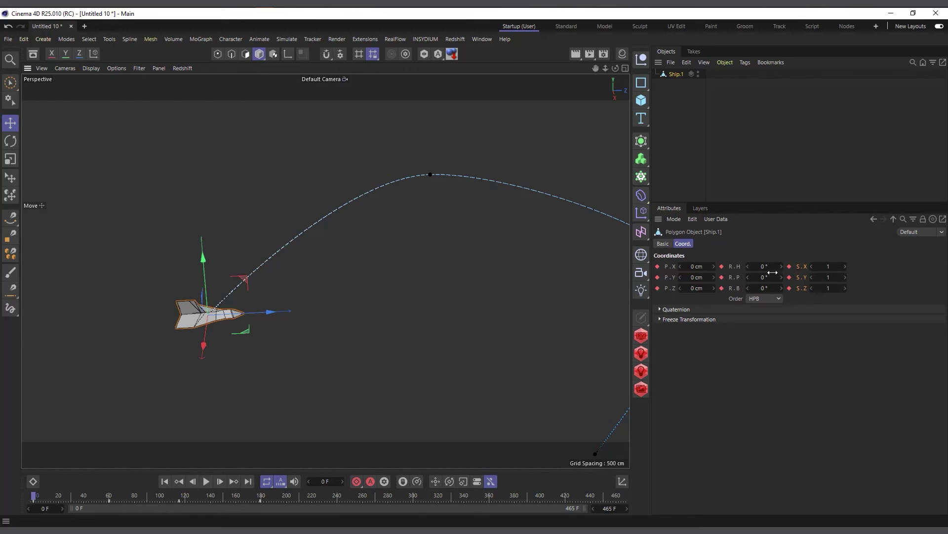
{"action": "left_click_drag", "start_coordinate": [723, 266], "coordinate": [723, 286]}
{"action": "left_click_drag", "start_coordinate": [789, 266], "coordinate": [790, 288]}
{"action": "right_click", "coordinate": [676, 73]}
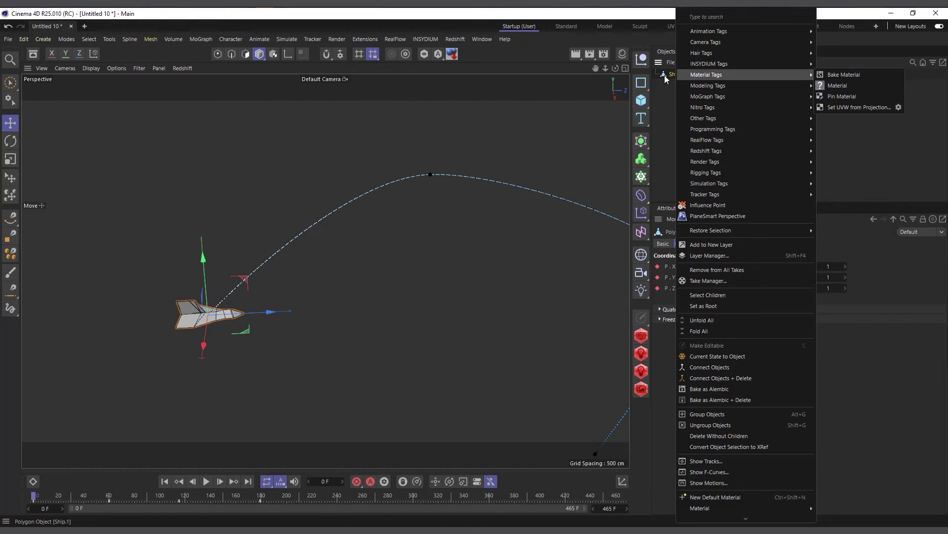
{"action": "mouse_move", "coordinate": [723, 30]}
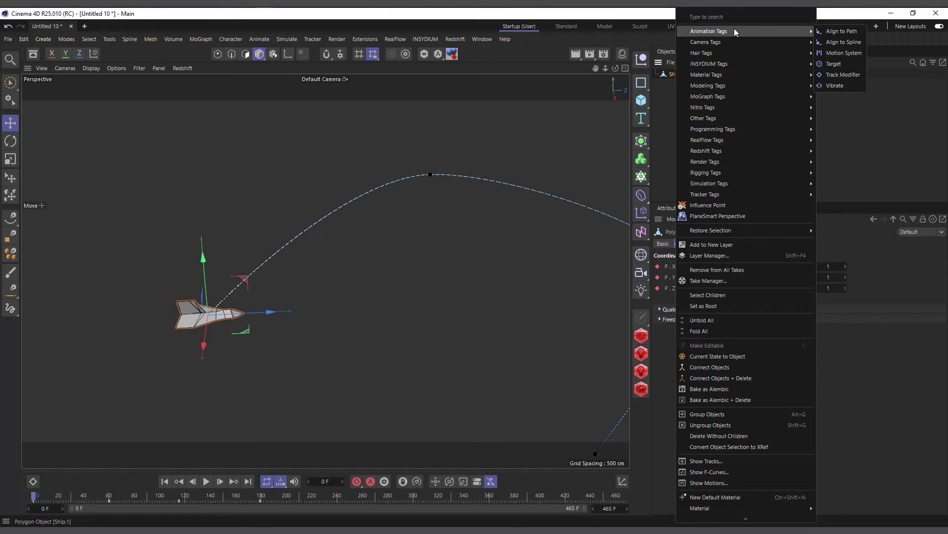
{"action": "left_click", "coordinate": [842, 30]}
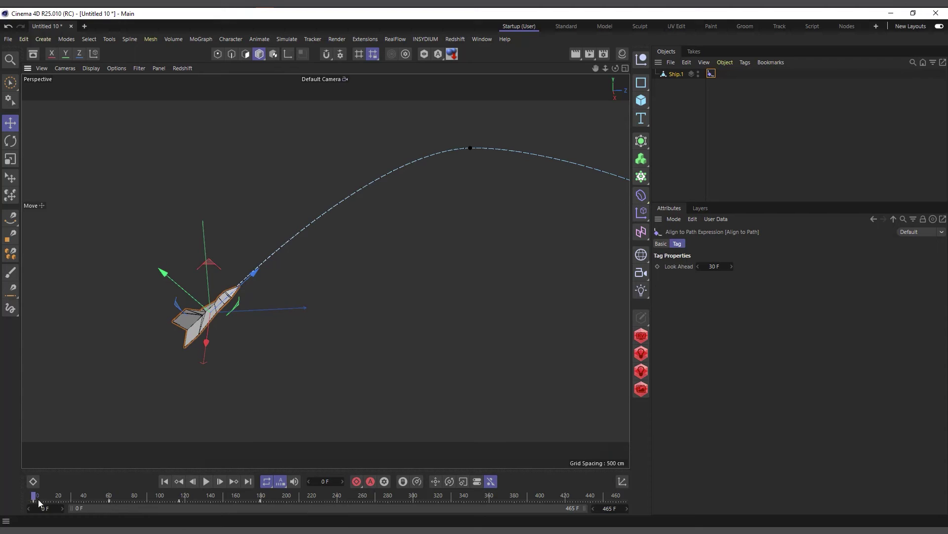
Scrub the timeline to check how the ship orients itself along its whole keyframed path, and return to frame 0.
{"action": "left_click_drag", "start_coordinate": [35, 501], "coordinate": [123, 416]}
{"action": "scroll", "coordinate": [305, 306], "scroll_direction": "down", "scroll_amount": 3}
{"action": "scroll", "coordinate": [305, 310], "scroll_direction": "down", "scroll_amount": 1}
{"action": "left_click_drag", "start_coordinate": [127, 496], "coordinate": [1, 519]}
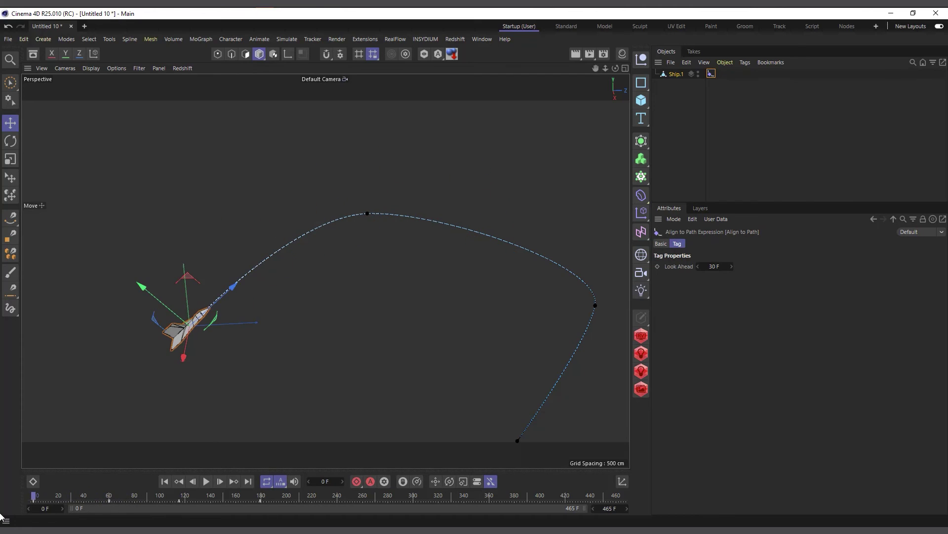
{"action": "scroll", "coordinate": [319, 223], "scroll_direction": "down", "scroll_amount": 1}
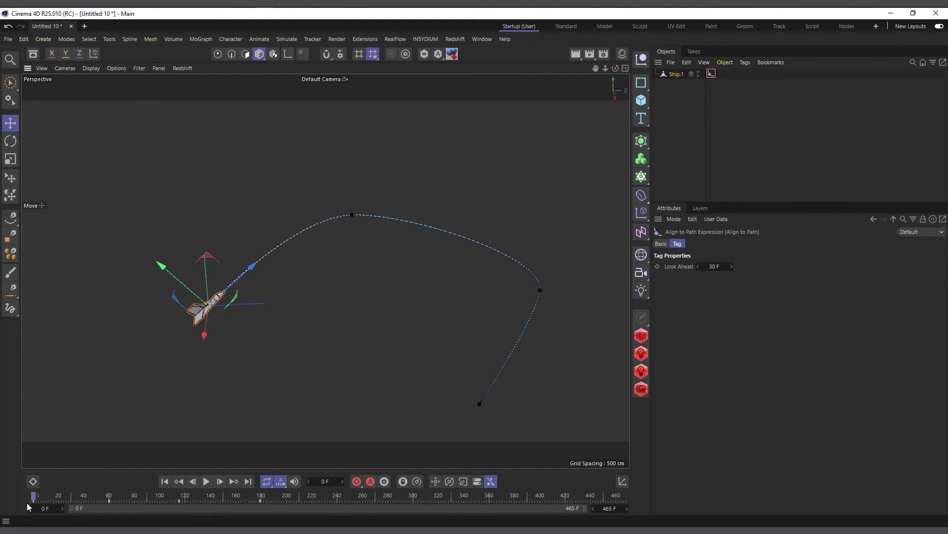
{"action": "mouse_move", "coordinate": [34, 500]}
{"action": "left_mouse_down"}
{"action": "mouse_move", "coordinate": [250, 481]}
{"action": "mouse_move", "coordinate": [31, 502]}
{"action": "left_mouse_up"}
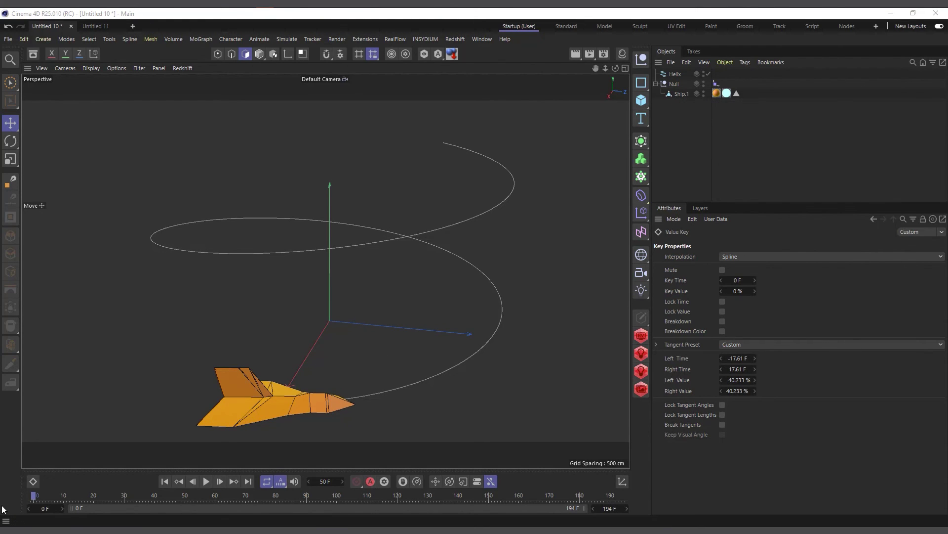
In the helix scene, select the ship inside the Null and, at frame 10, set its bank rotation to -7° with heading and pitch at 0°.
{"action": "left_click_drag", "start_coordinate": [37, 500], "coordinate": [0, 471]}
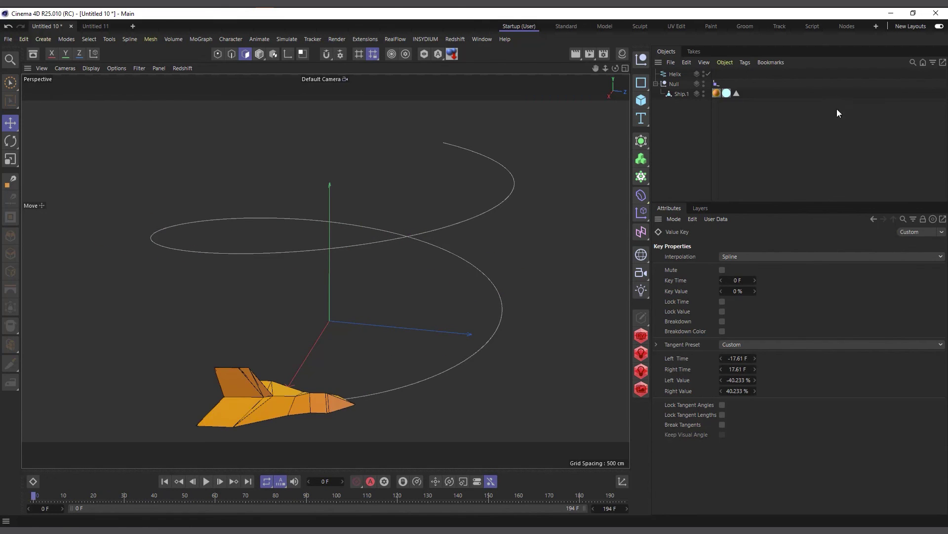
{"action": "left_click", "coordinate": [680, 94]}
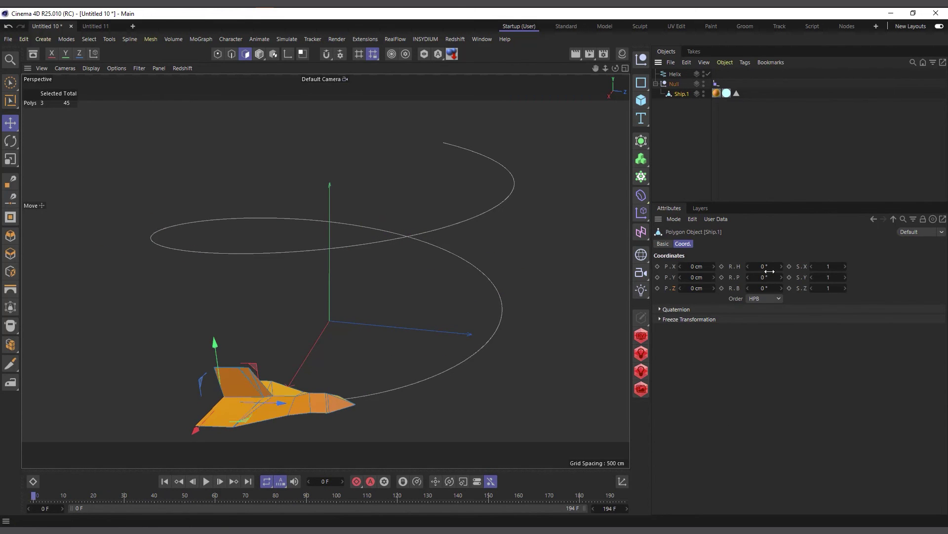
{"action": "mouse_move", "coordinate": [765, 287]}
{"action": "left_mouse_down"}
{"action": "mouse_move", "coordinate": [790, 288]}
{"action": "mouse_move", "coordinate": [725, 288]}
{"action": "mouse_move", "coordinate": [775, 287]}
{"action": "left_mouse_up"}
{"action": "left_click_drag", "start_coordinate": [34, 499], "coordinate": [7, 482]}
{"action": "left_click_drag", "start_coordinate": [35, 497], "coordinate": [64, 507]}
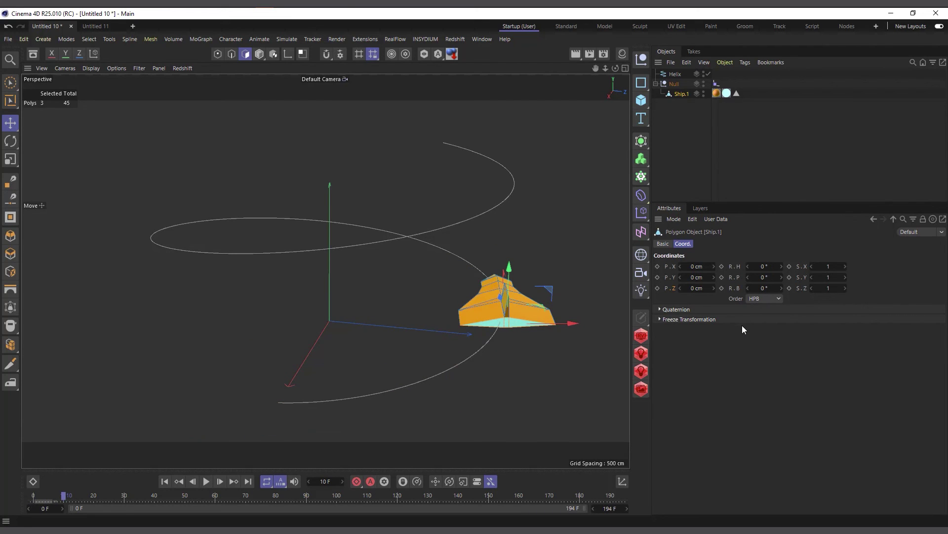
{"action": "mouse_move", "coordinate": [770, 277]}
{"action": "left_mouse_down"}
{"action": "mouse_move", "coordinate": [788, 277]}
{"action": "mouse_move", "coordinate": [756, 277]}
{"action": "mouse_move", "coordinate": [782, 280]}
{"action": "mouse_move", "coordinate": [754, 288]}
{"action": "mouse_move", "coordinate": [757, 266]}
{"action": "mouse_move", "coordinate": [784, 271]}
{"action": "left_mouse_up"}
{"action": "right_click", "coordinate": [781, 267], "text": "ctrl"}
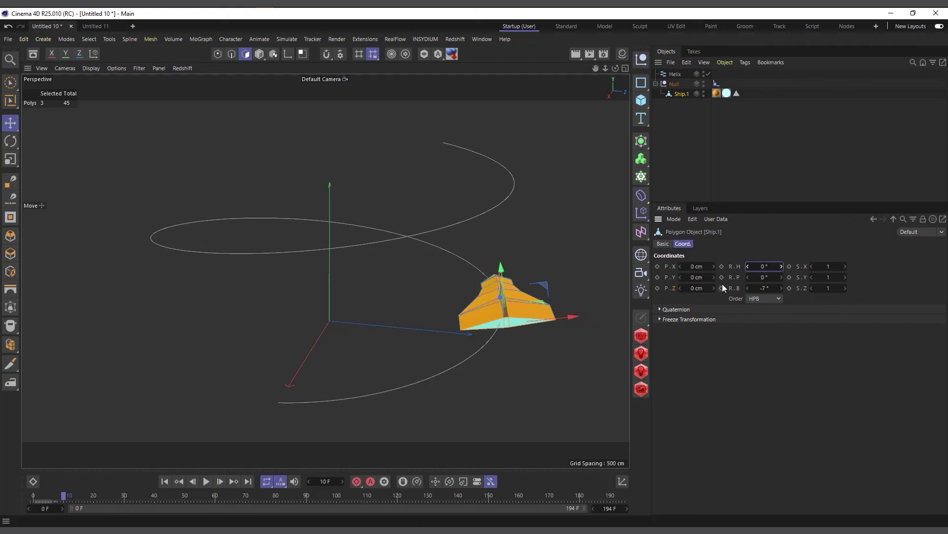
Offset the ship 116 cm along X within the Null, reset Y and Z to 0 cm, and scrub to frame 101 to check it.
{"action": "left_click_drag", "start_coordinate": [696, 288], "coordinate": [729, 266]}
{"action": "right_click", "coordinate": [695, 289], "text": "ctrl"}
{"action": "right_click", "coordinate": [694, 277], "text": "ctrl"}
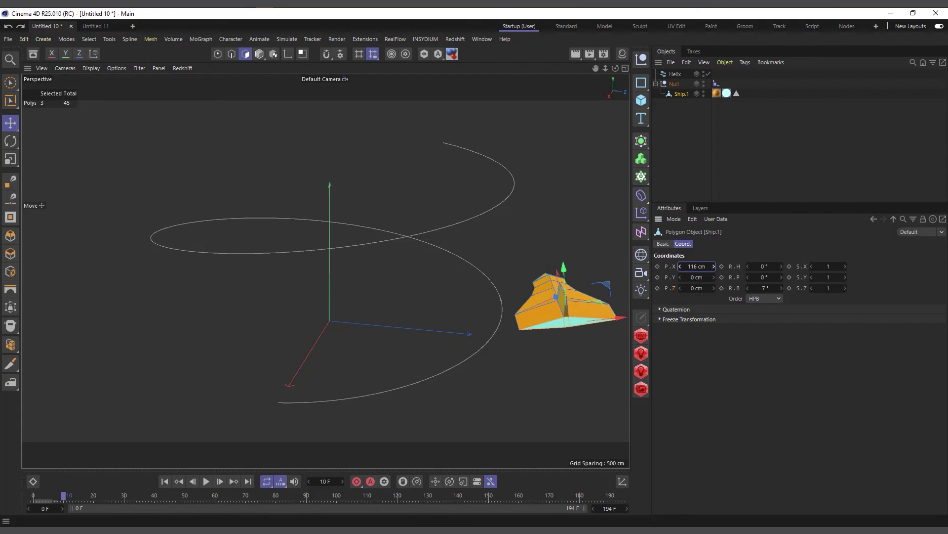
{"action": "left_click_drag", "start_coordinate": [76, 505], "coordinate": [343, 380]}
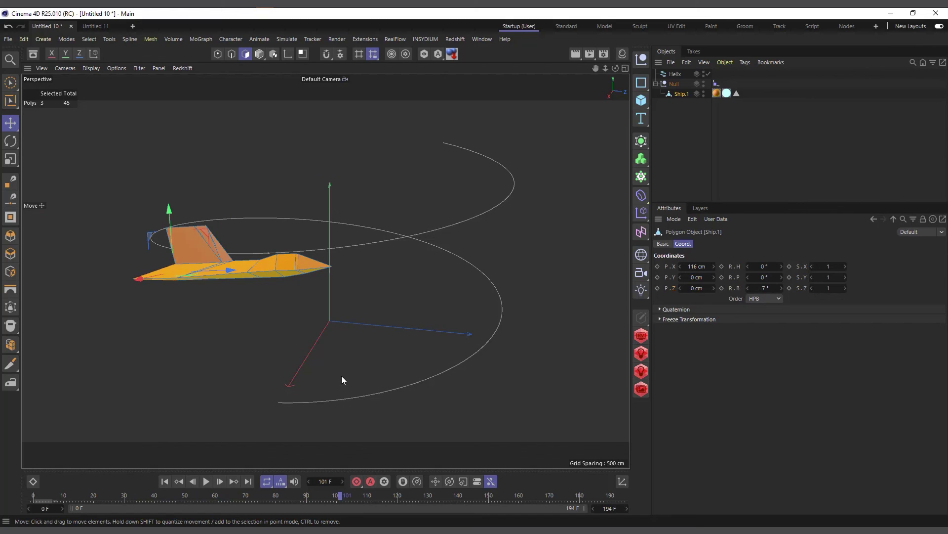